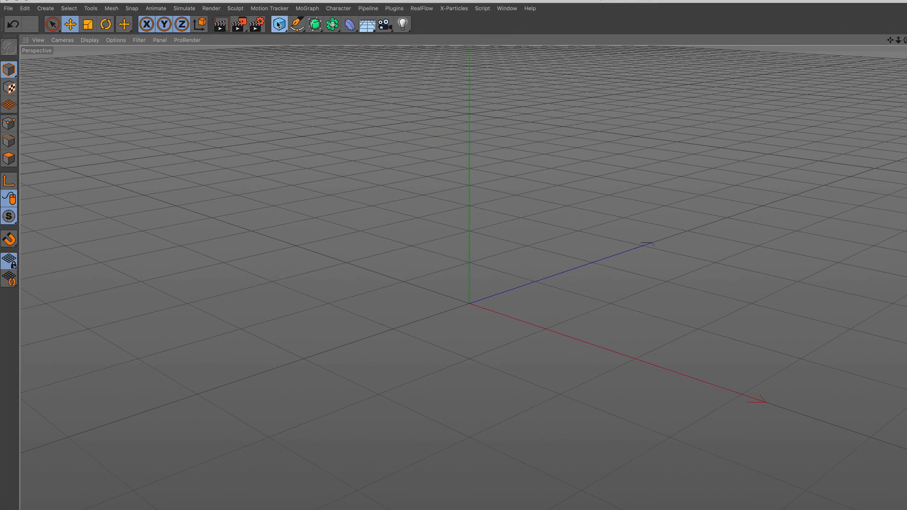
- Add a Landscape object to the empty scene
{"action": "left_click", "coordinate": [202, 31]}
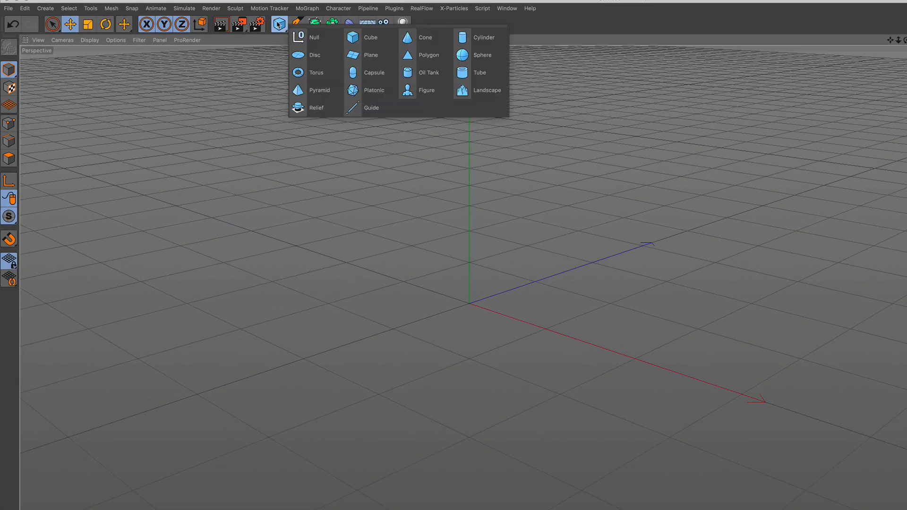
{"action": "left_click", "coordinate": [461, 97]}
{"action": "scroll", "coordinate": [437, 338], "scroll_direction": "up", "scroll_amount": 3}
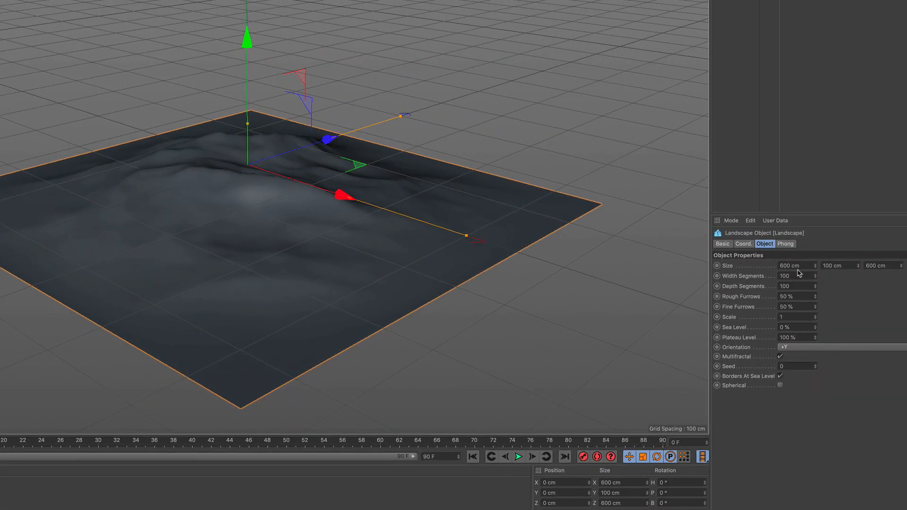
- Set the landscape's size to 2000 cm wide, 1000 cm high and 2000 cm deep
{"action": "left_click_drag", "start_coordinate": [797, 269], "coordinate": [770, 267]}
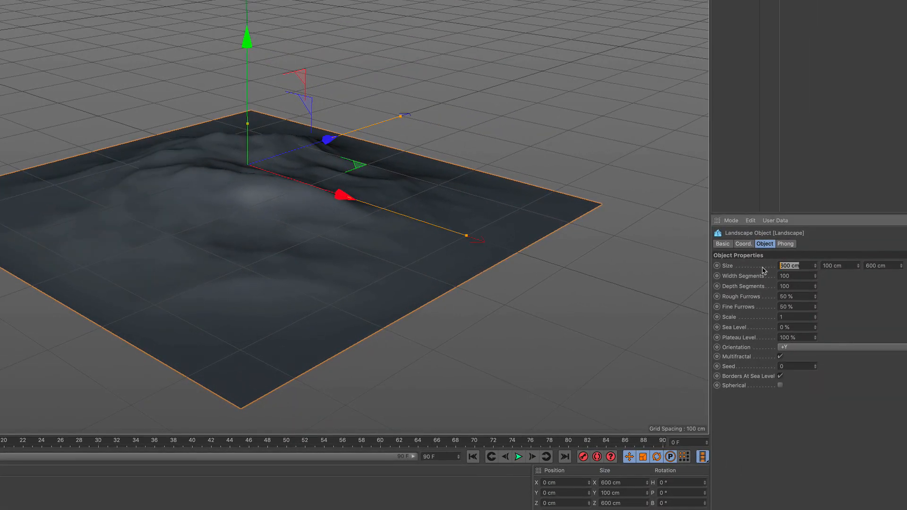
{"action": "type", "text": "2000"}
{"action": "left_click_drag", "start_coordinate": [888, 266], "coordinate": [865, 265]}
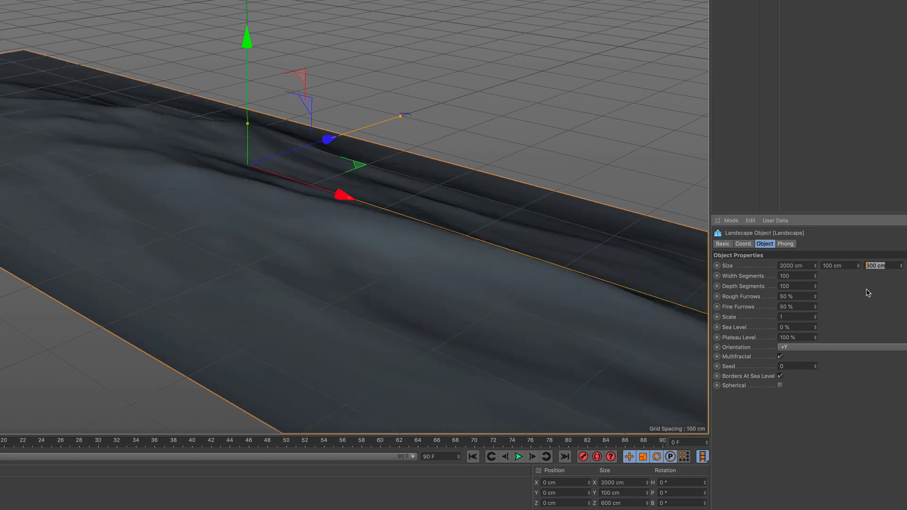
{"action": "type", "text": "2000"}
{"action": "key", "text": "Return"}
{"action": "left_click_drag", "start_coordinate": [850, 266], "coordinate": [824, 266]}
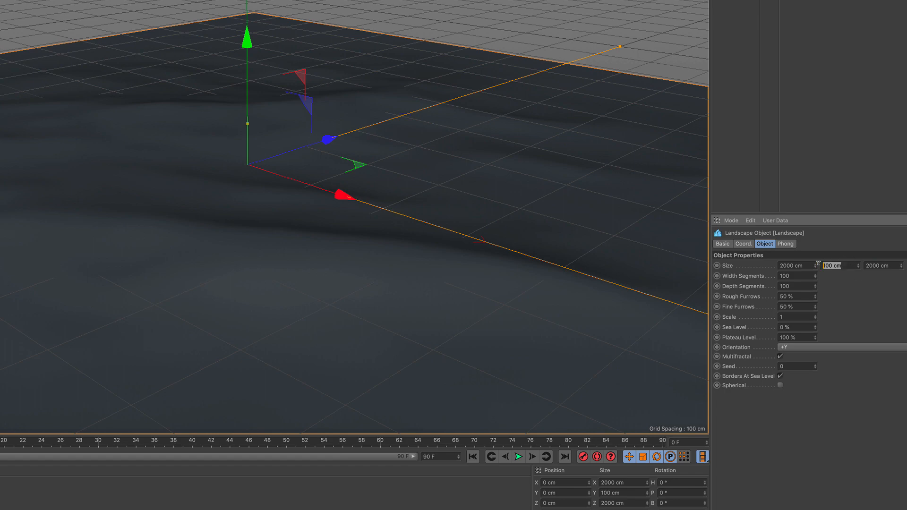
{"action": "type", "text": "1000"}
{"action": "key", "text": "Return"}
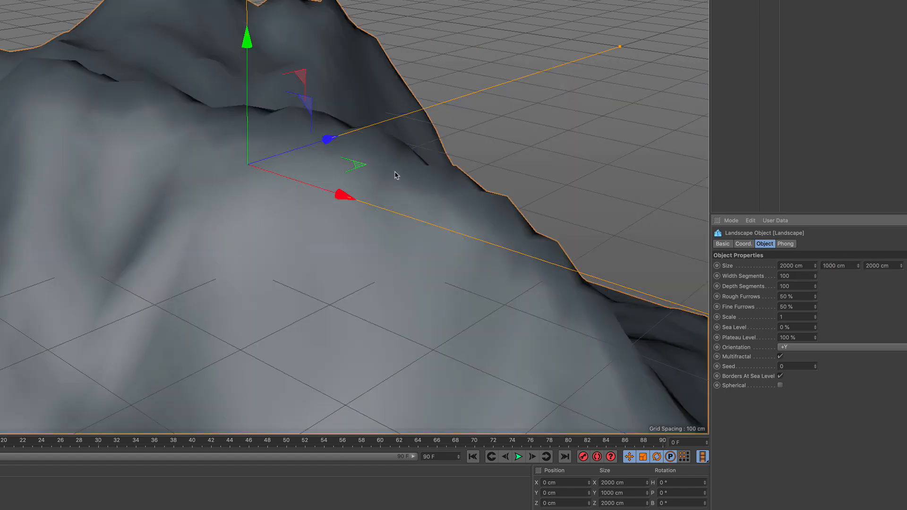
- Raise the landscape's width and depth segments to 800 each
{"action": "right_click_drag", "start_coordinate": [263, 156], "coordinate": [237, 187], "text": "alt"}
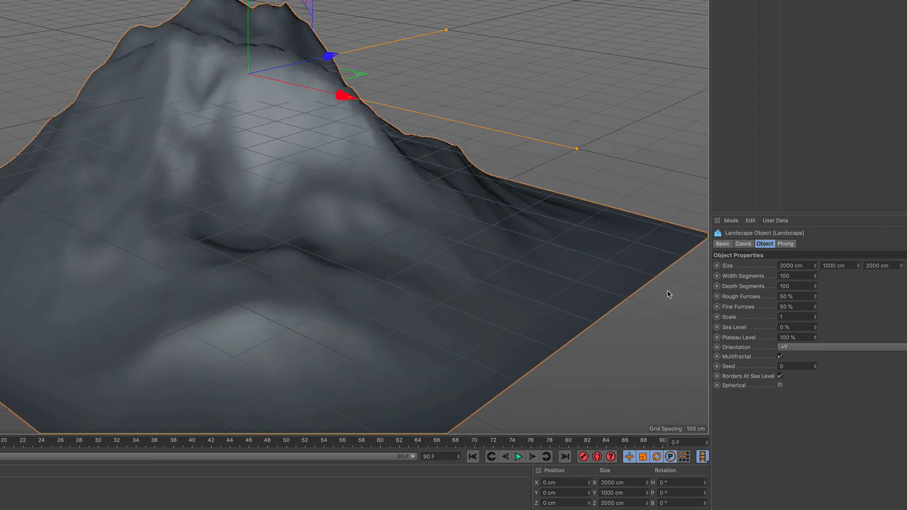
{"action": "left_click", "coordinate": [797, 277]}
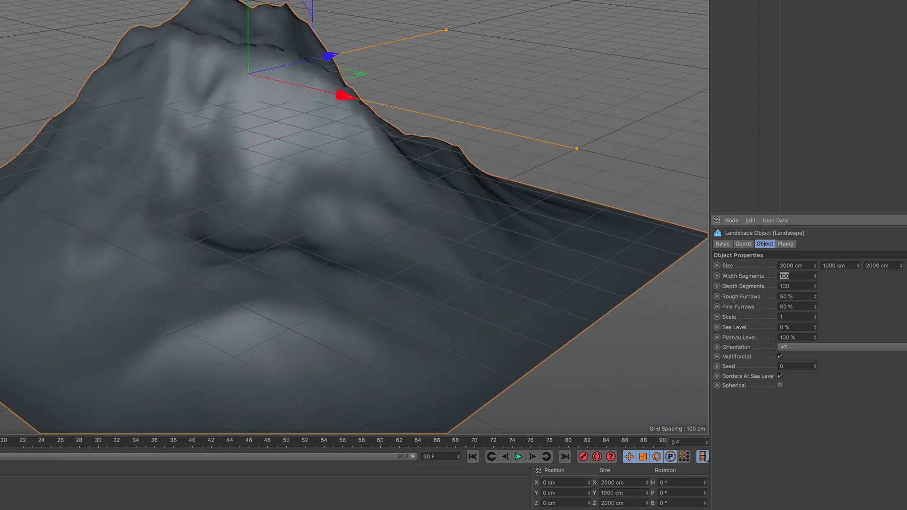
{"action": "type", "text": "800"}
{"action": "key", "text": "Return"}
{"action": "key", "text": "Tab"}
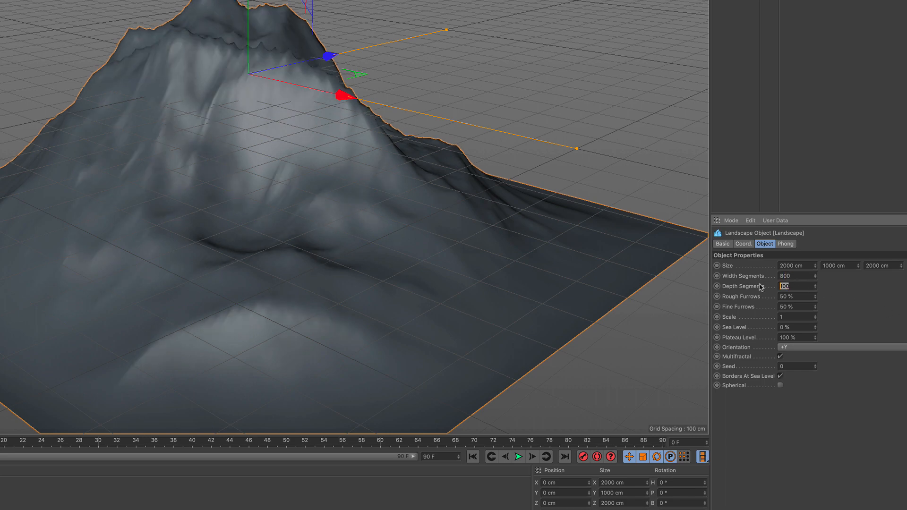
{"action": "key", "text": "Return"}
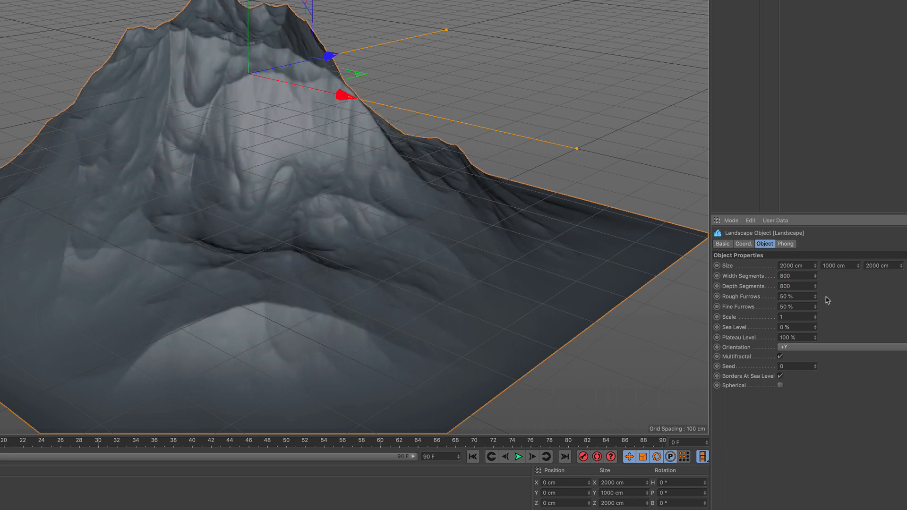
- Set the landscape's Rough Furrows to 100 % and Fine Furrows to 60 %
{"action": "key", "text": "Tab"}
{"action": "key", "text": "BackSpace"}
{"action": "type", "text": "100"}
{"action": "key", "text": "Return"}
{"action": "key", "text": "Tab"}
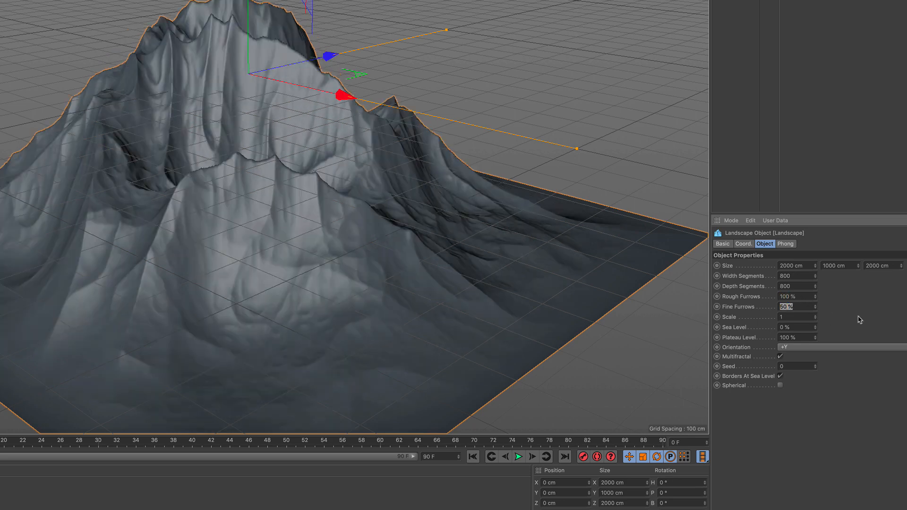
{"action": "type", "text": "60"}
{"action": "key", "text": "Return"}
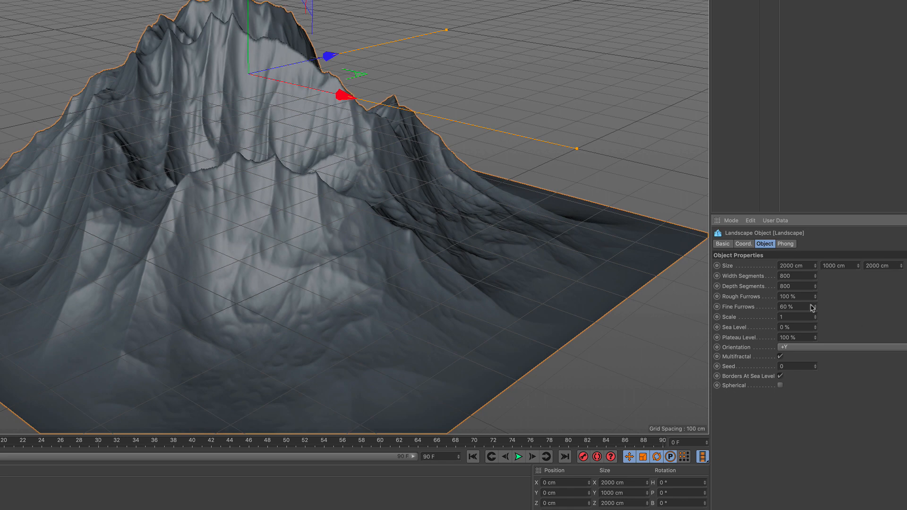
- Change the landscape's seed to 2 for a different mountain shape
{"action": "middle_click_drag", "start_coordinate": [232, 183], "coordinate": [232, 157], "text": "alt"}
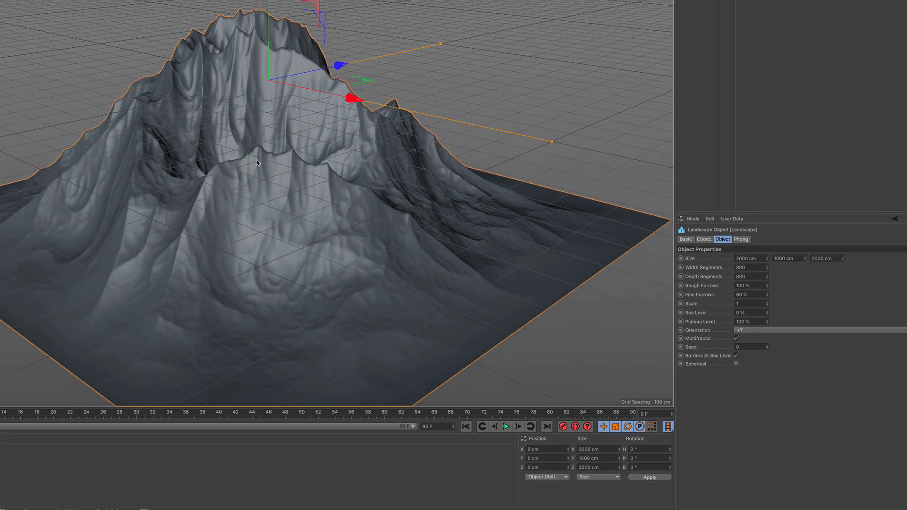
{"action": "left_click_drag", "start_coordinate": [253, 164], "coordinate": [255, 170], "text": "alt"}
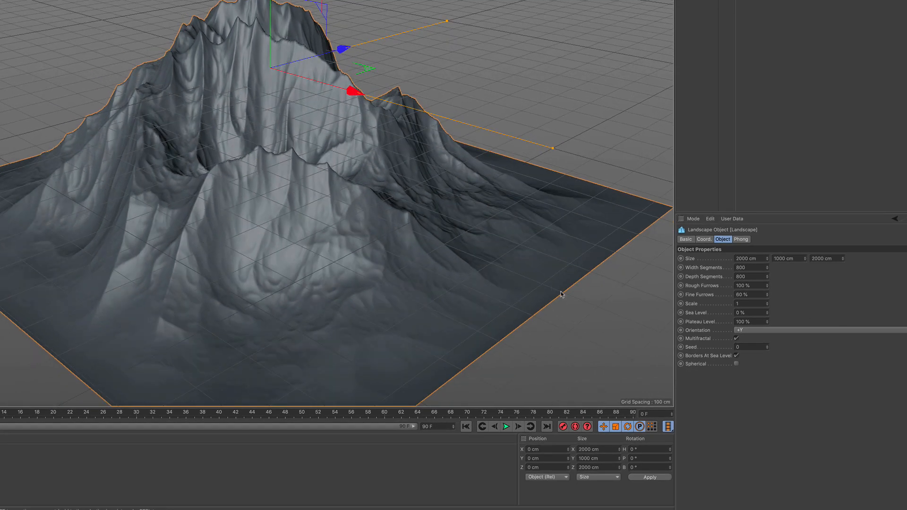
{"action": "left_click", "coordinate": [768, 345]}
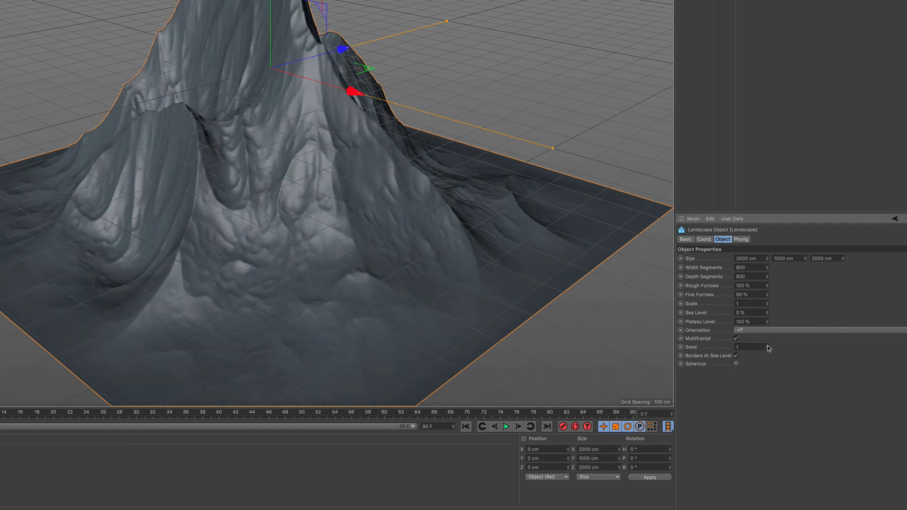
{"action": "left_click", "coordinate": [767, 346]}
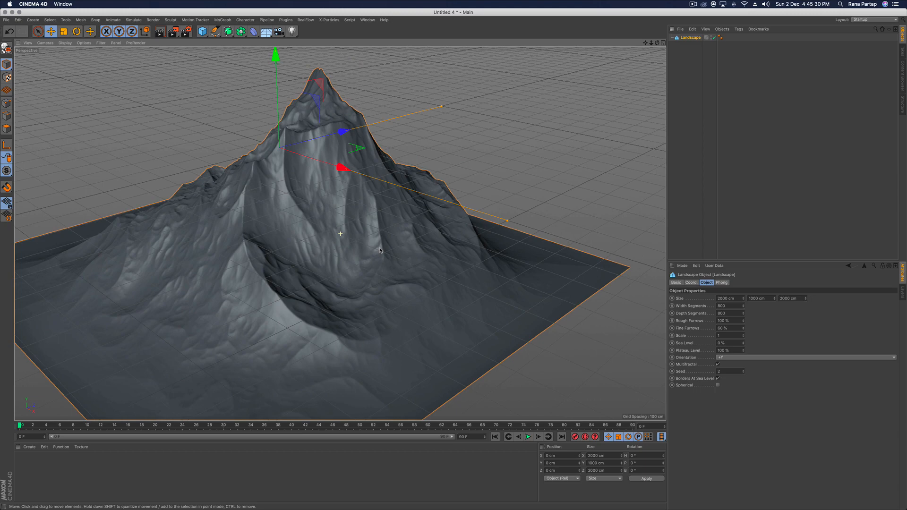
- Turn on the Interactive Render Region and extend it downward to cover the mountain's peak and slopes
{"action": "middle_click_drag", "start_coordinate": [380, 250], "coordinate": [279, 269], "text": "alt"}
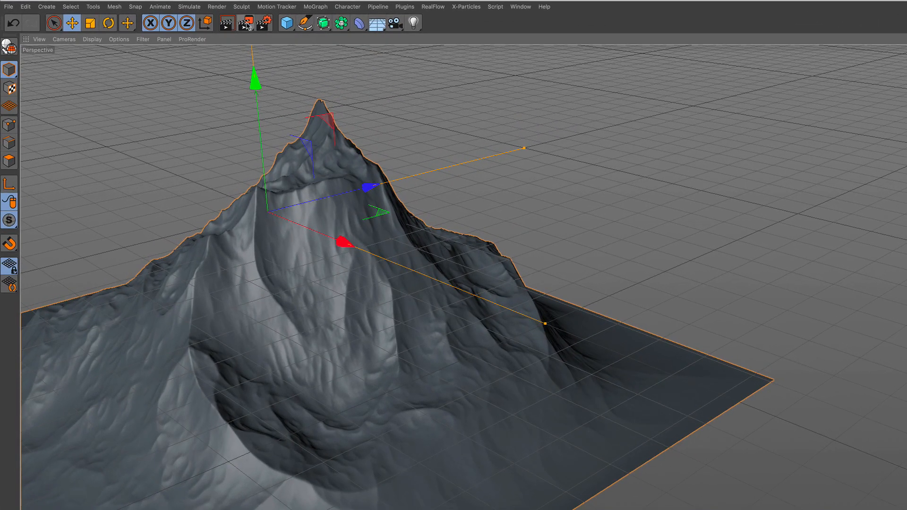
{"action": "left_click", "coordinate": [173, 32]}
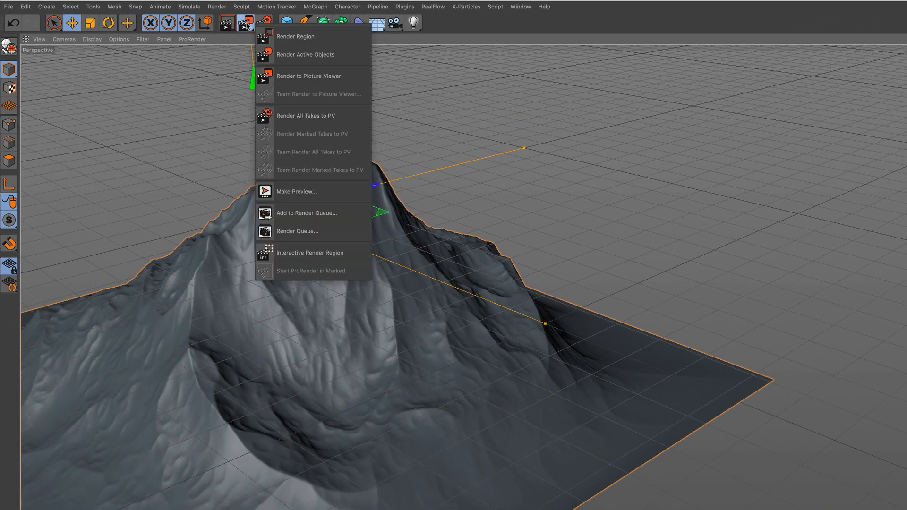
{"action": "left_click", "coordinate": [333, 254]}
{"action": "left_click_drag", "start_coordinate": [510, 175], "coordinate": [333, 95]}
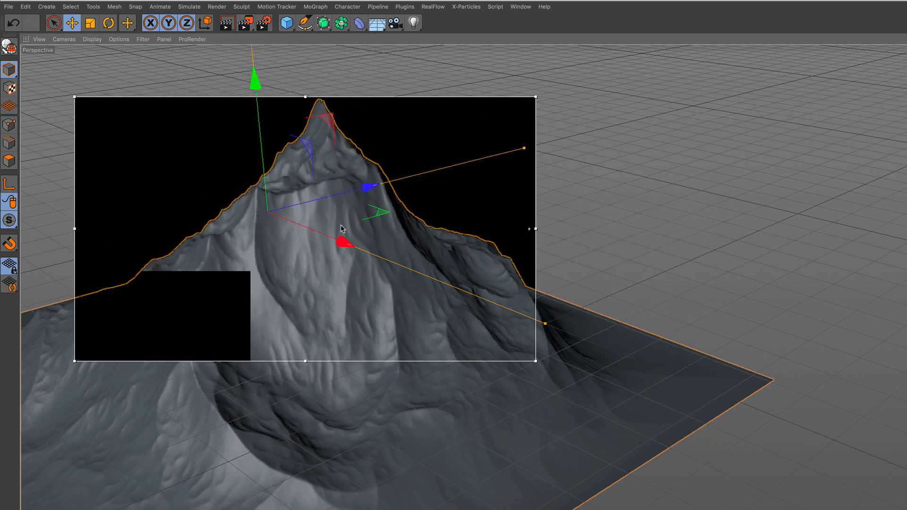
{"action": "left_click_drag", "start_coordinate": [303, 359], "coordinate": [291, 427]}
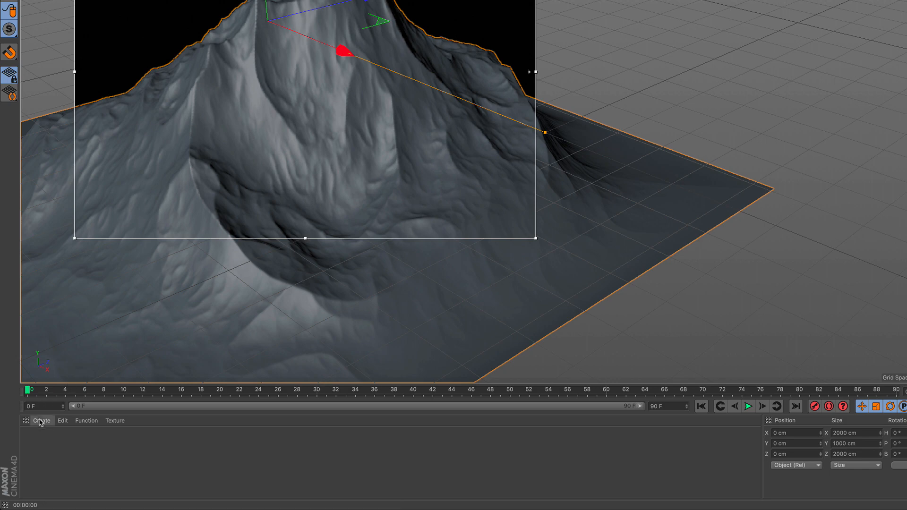
- Create a new material and open it in the Material Editor, placed clear of the render region
{"action": "left_click", "coordinate": [42, 472]}
{"action": "left_click", "coordinate": [97, 332]}
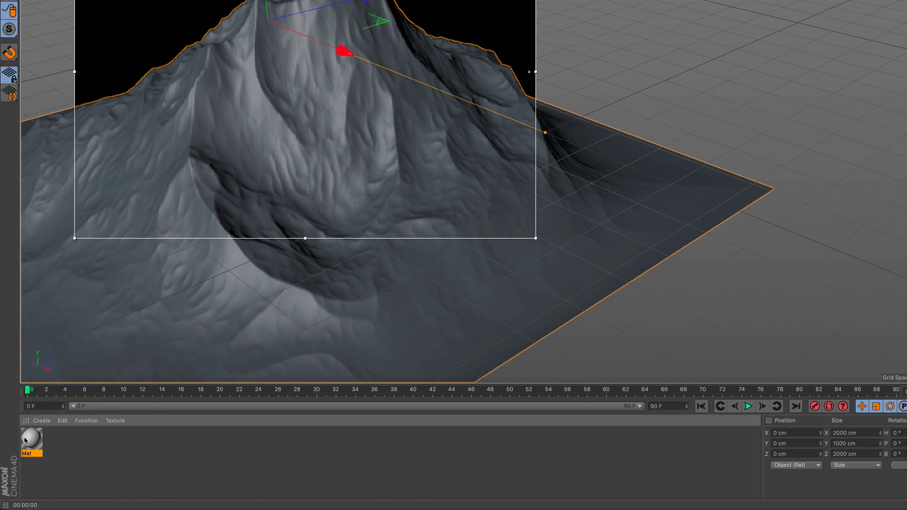
{"action": "double_click", "coordinate": [25, 440]}
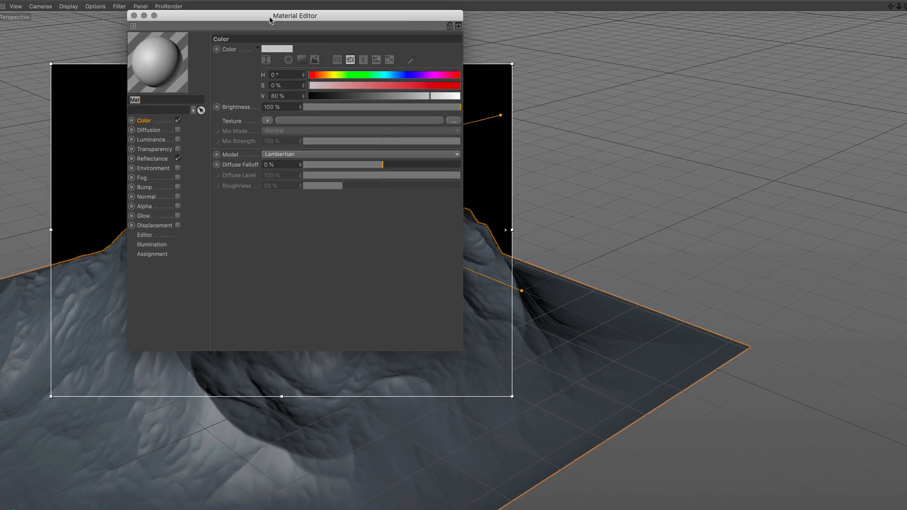
{"action": "left_click_drag", "start_coordinate": [269, 17], "coordinate": [697, 103]}
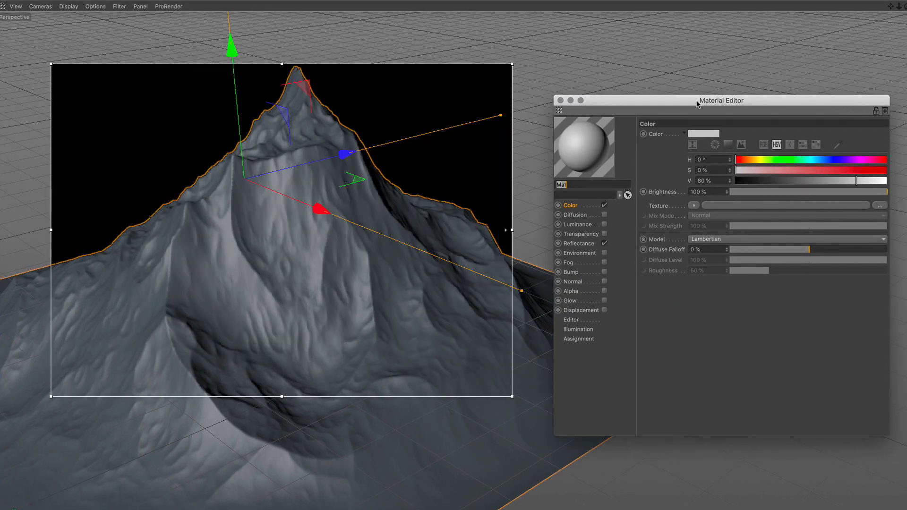
- Assign a Layer shader as the texture of the material's Color channel
{"action": "left_click", "coordinate": [573, 209]}
{"action": "left_click", "coordinate": [694, 206]}
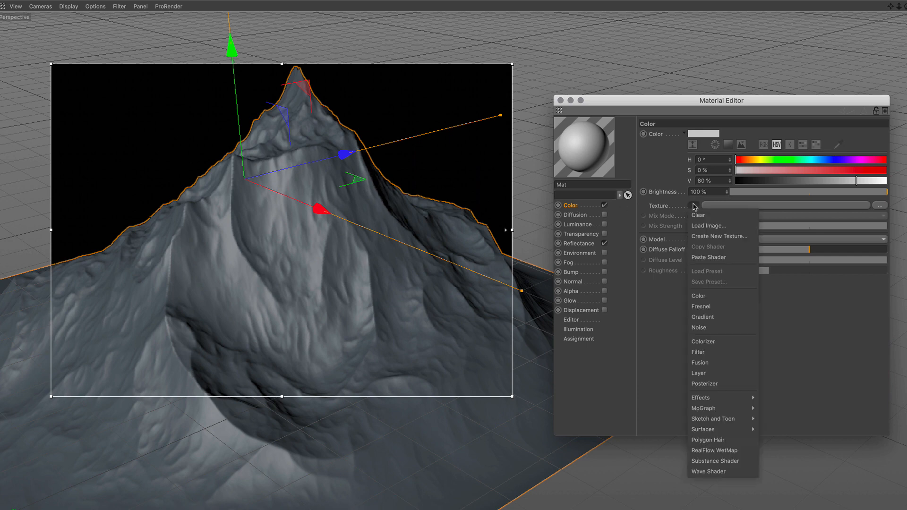
{"action": "left_click", "coordinate": [714, 373]}
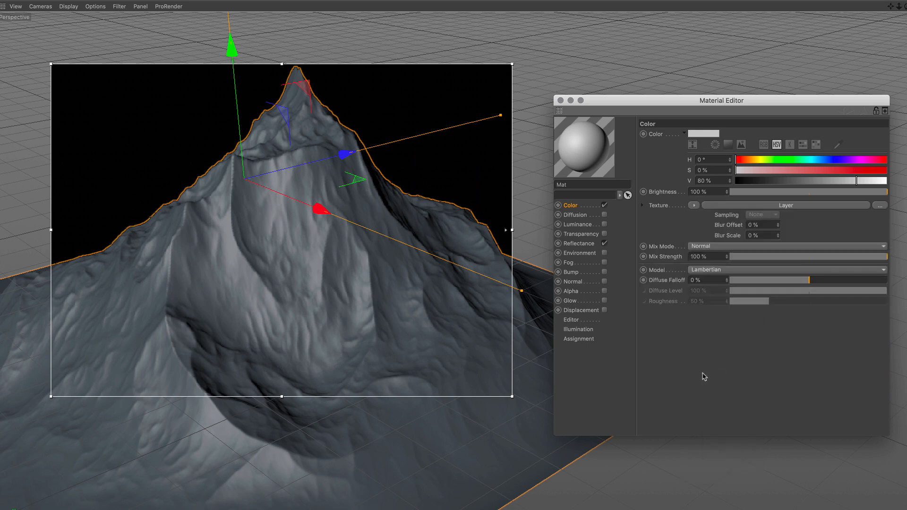
- Add three Noise shaders inside the Layer shader and apply the material to the landscape
{"action": "left_click", "coordinate": [746, 206]}
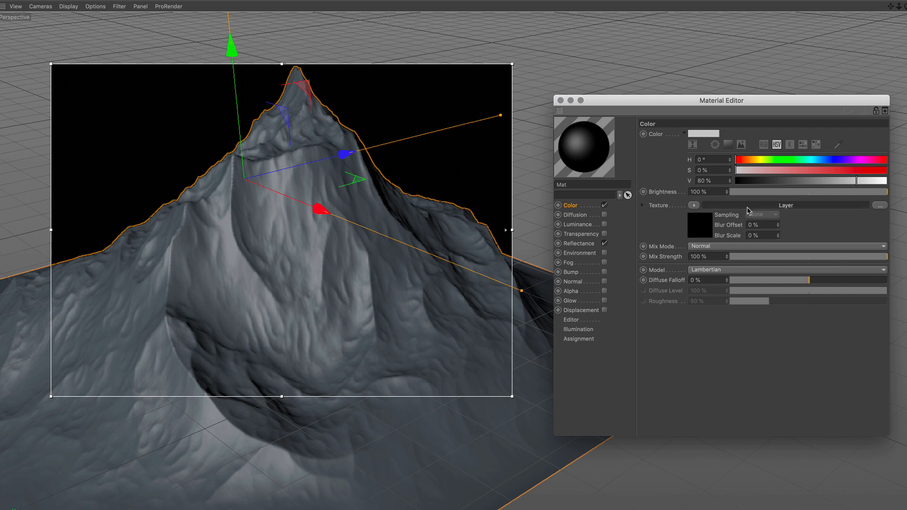
{"action": "left_click", "coordinate": [696, 215]}
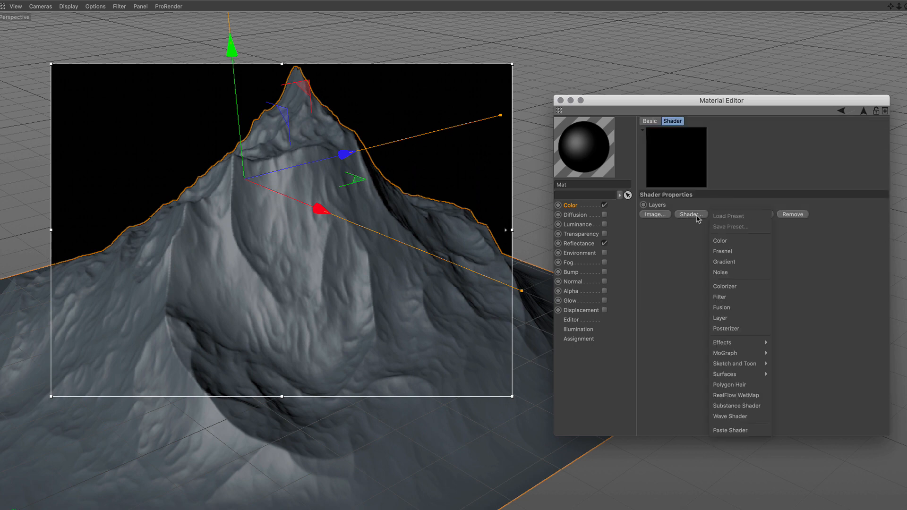
{"action": "left_click", "coordinate": [720, 272]}
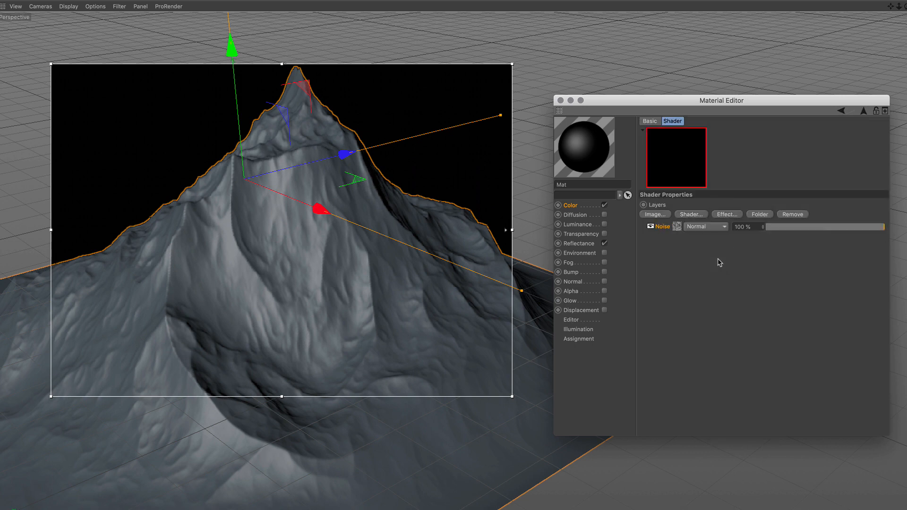
{"action": "left_click", "coordinate": [689, 216]}
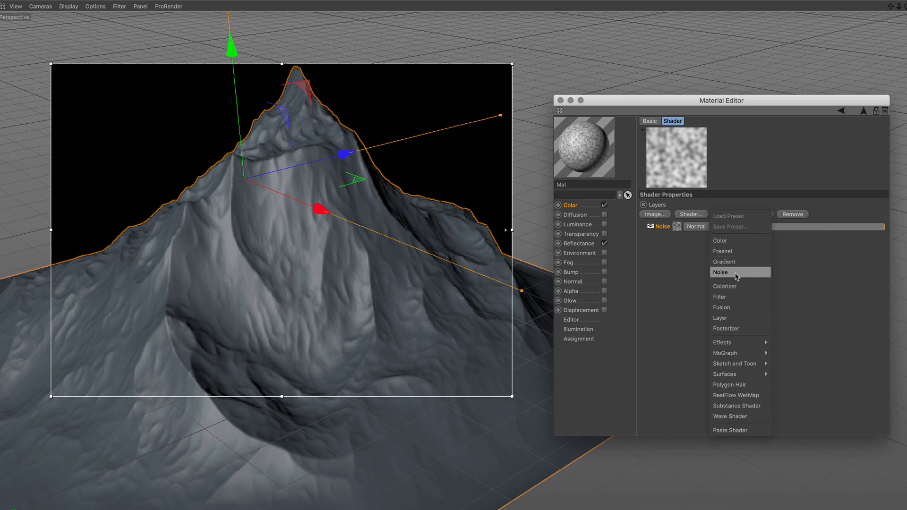
{"action": "left_click", "coordinate": [723, 272]}
{"action": "left_click", "coordinate": [690, 214]}
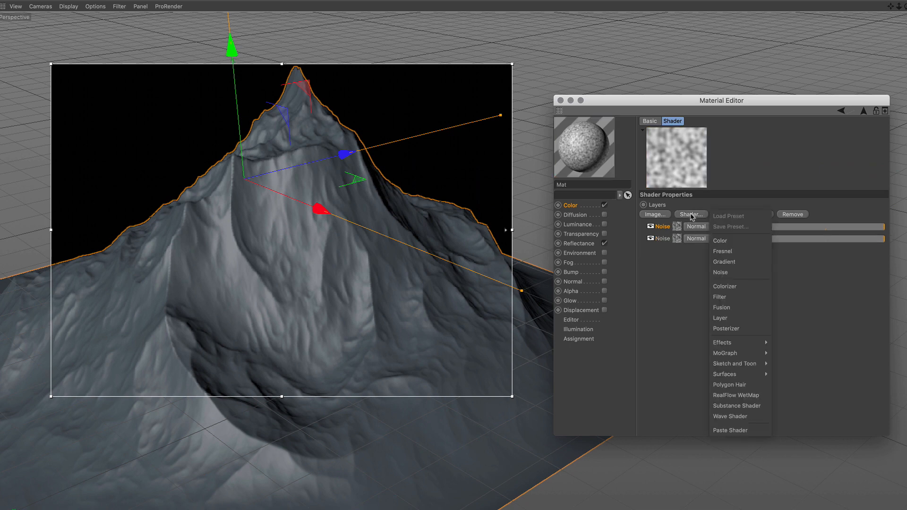
{"action": "left_click", "coordinate": [726, 272]}
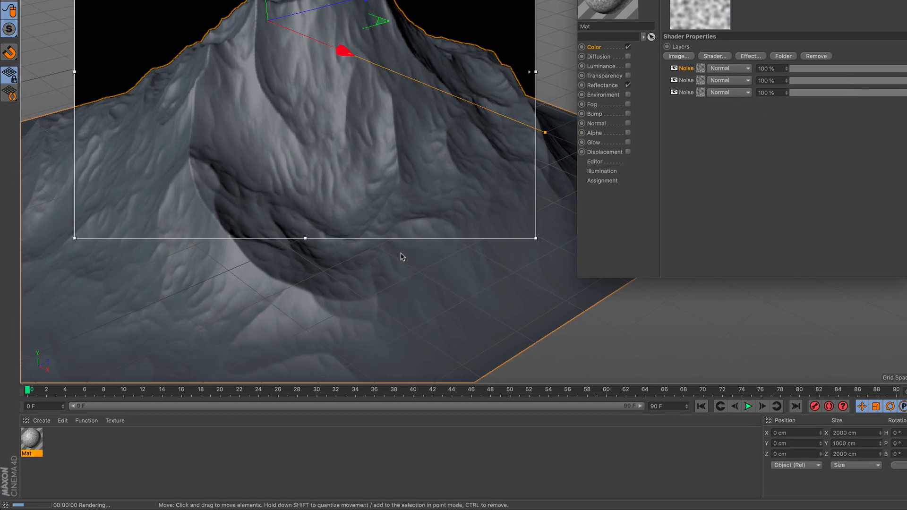
{"action": "left_click_drag", "start_coordinate": [38, 431], "coordinate": [249, 302]}
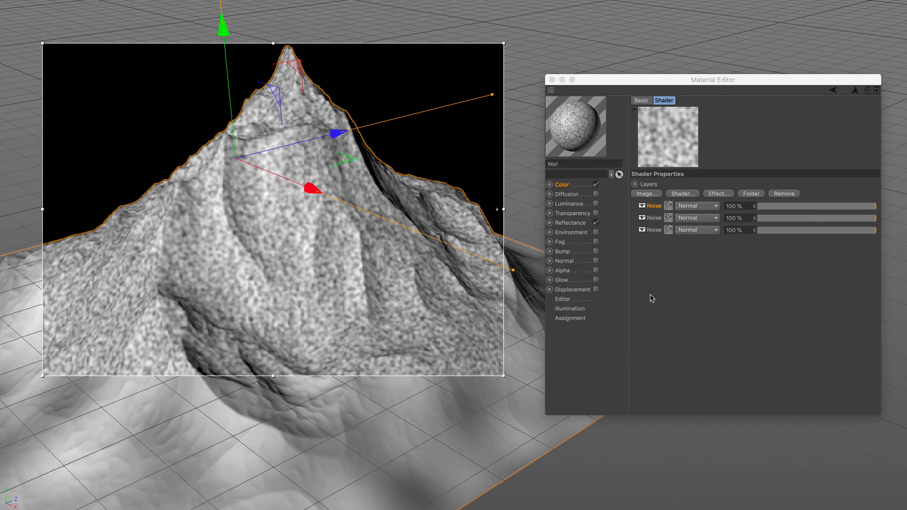
- Hide the upper two Noise layers and set Color 1 of the lowest Noise shader to light grey
{"action": "left_click", "coordinate": [641, 207]}
{"action": "left_click", "coordinate": [642, 217]}
{"action": "left_click", "coordinate": [652, 232]}
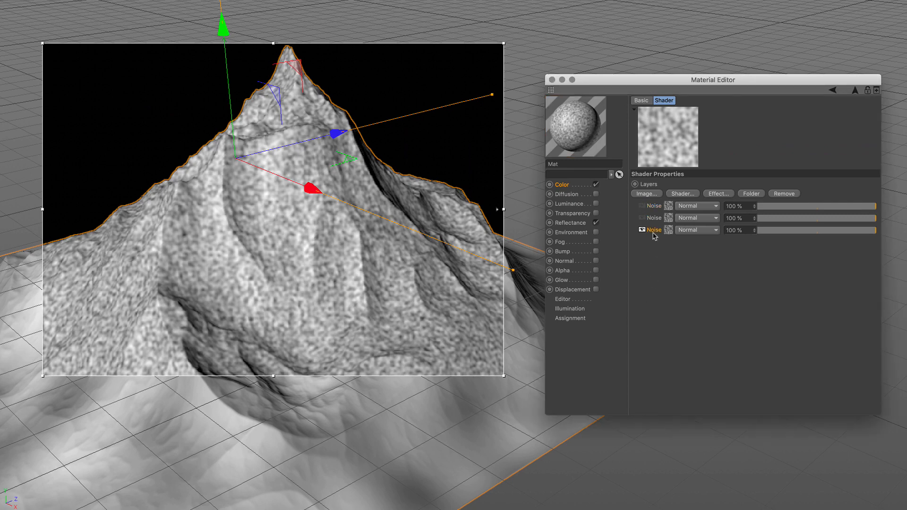
{"action": "left_click", "coordinate": [669, 231]}
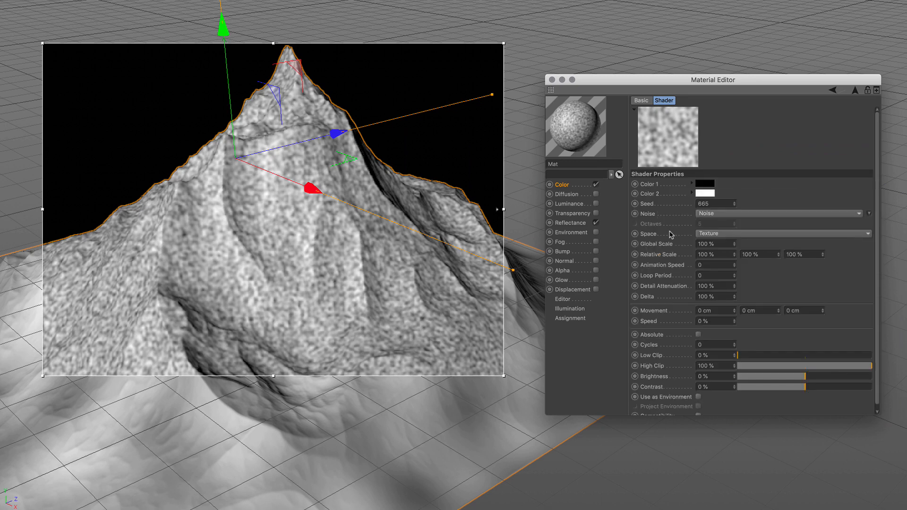
{"action": "left_click", "coordinate": [705, 185]}
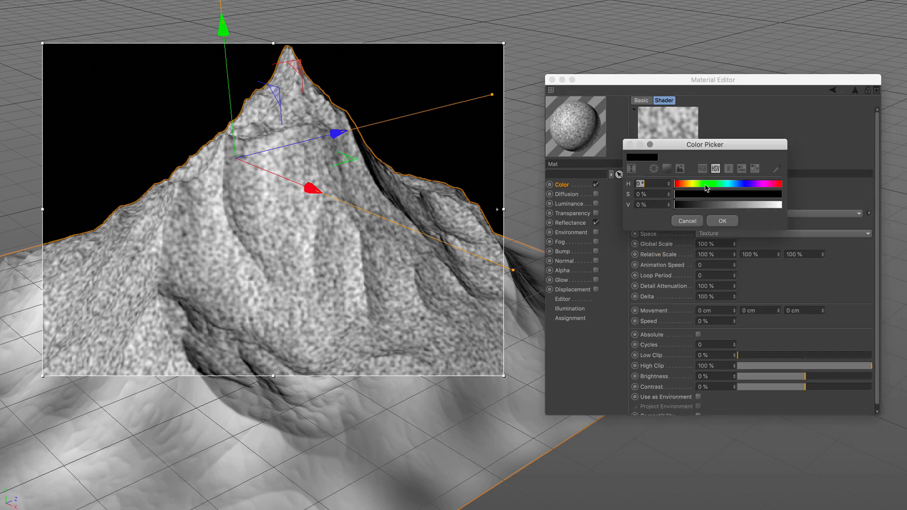
{"action": "left_click", "coordinate": [760, 205]}
{"action": "left_click", "coordinate": [730, 220]}
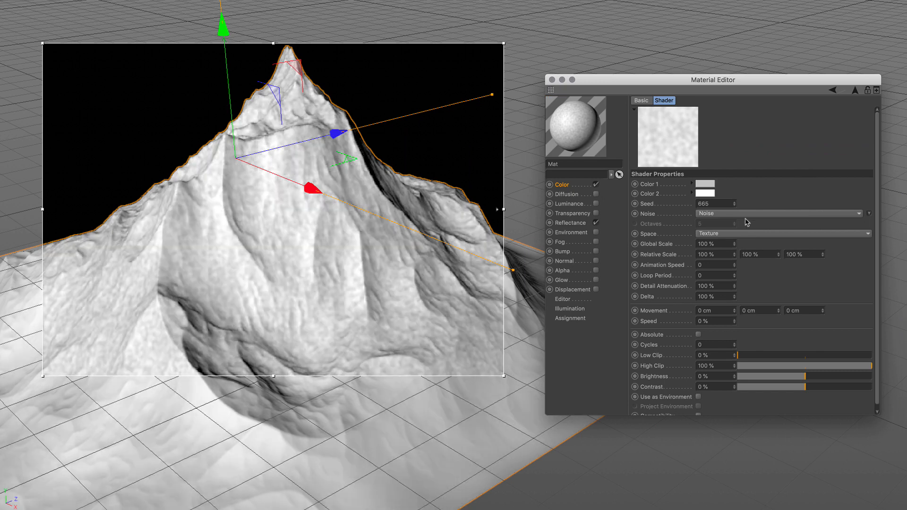
- Set the lowest Noise shader's noise type to Poxo and its Relative Scale to 60 %, 550 % and 120 %
{"action": "left_click", "coordinate": [748, 215]}
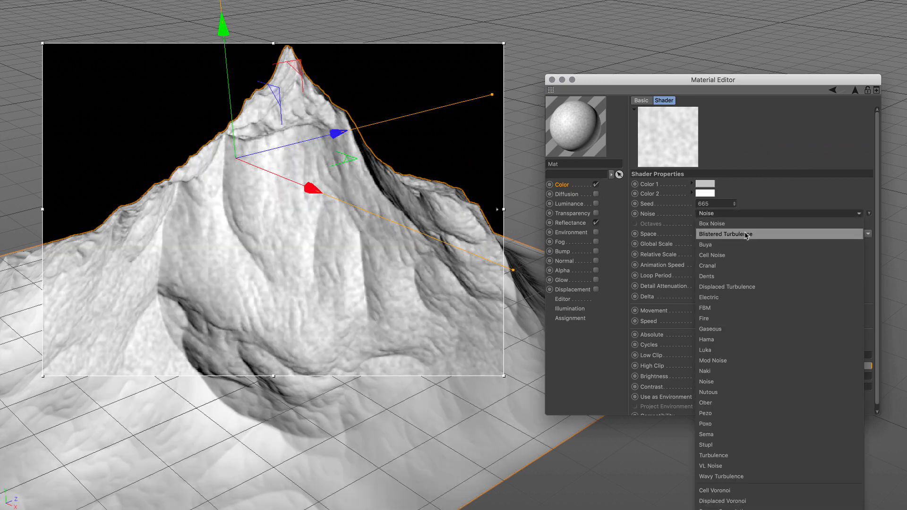
{"action": "left_click", "coordinate": [731, 426]}
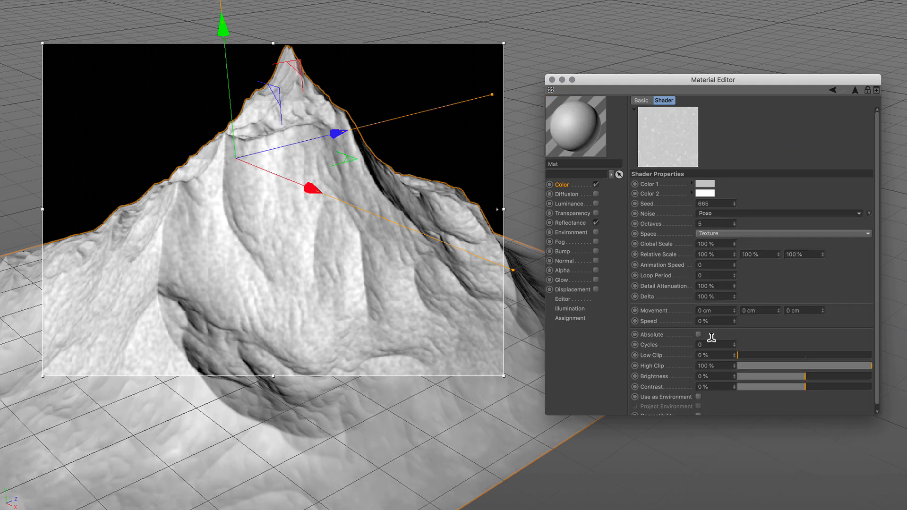
{"action": "left_click_drag", "start_coordinate": [715, 254], "coordinate": [693, 253]}
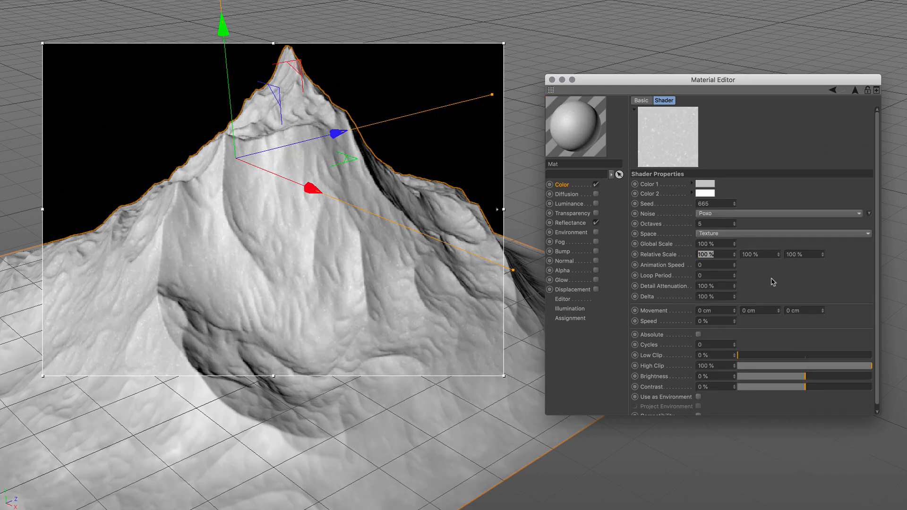
{"action": "type", "text": "6"}
{"action": "left_click_drag", "start_coordinate": [771, 252], "coordinate": [748, 271]}
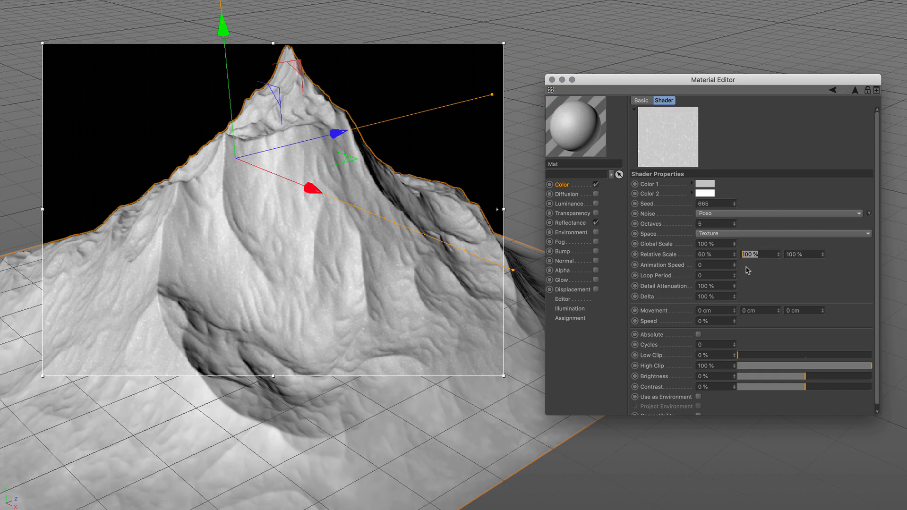
{"action": "type", "text": "55"}
{"action": "left_click_drag", "start_coordinate": [803, 254], "coordinate": [769, 251]}
{"action": "type", "text": "120"}
{"action": "key", "text": "Return"}
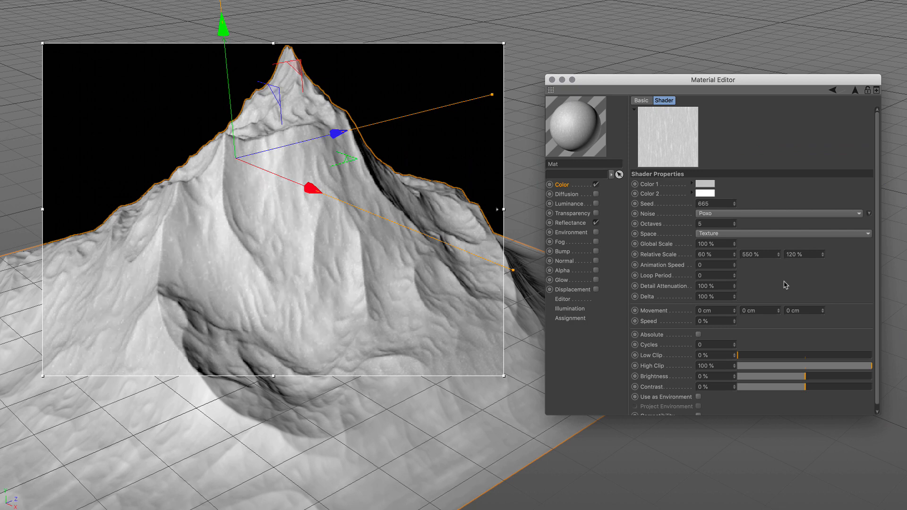
- Make the middle Noise layer visible again and set its noise type to Luka
{"action": "left_click", "coordinate": [856, 91]}
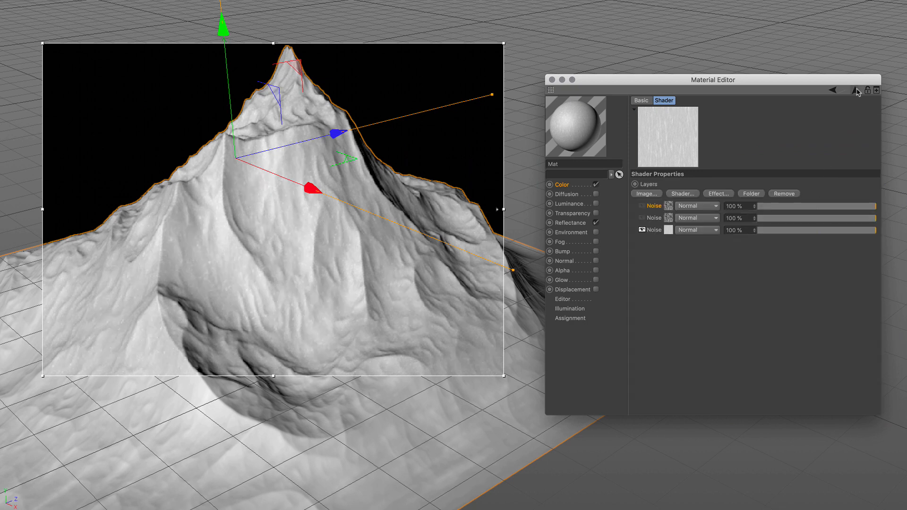
{"action": "left_click", "coordinate": [642, 218]}
{"action": "left_click", "coordinate": [668, 218]}
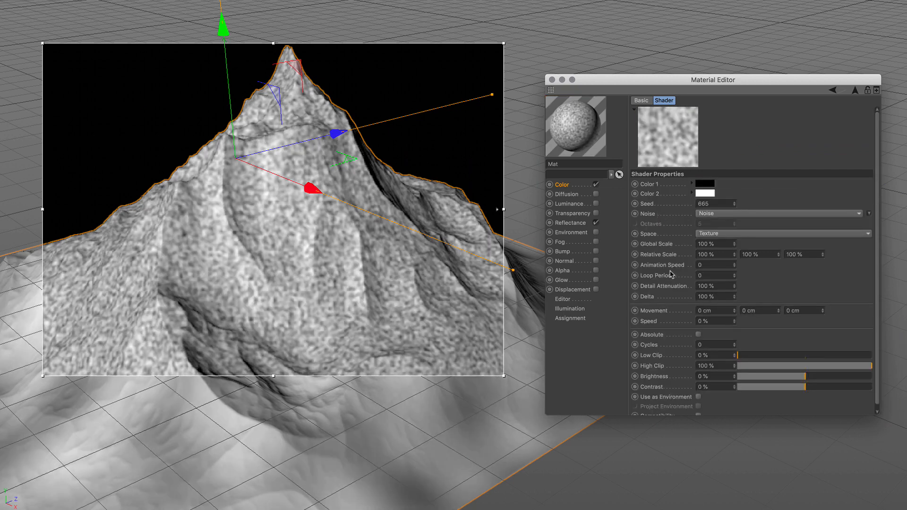
{"action": "left_click", "coordinate": [749, 214]}
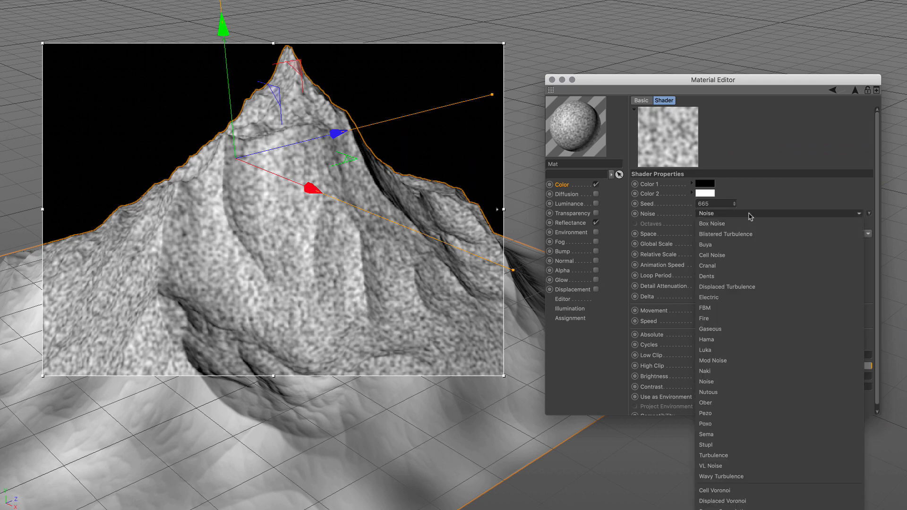
{"action": "left_click", "coordinate": [745, 350]}
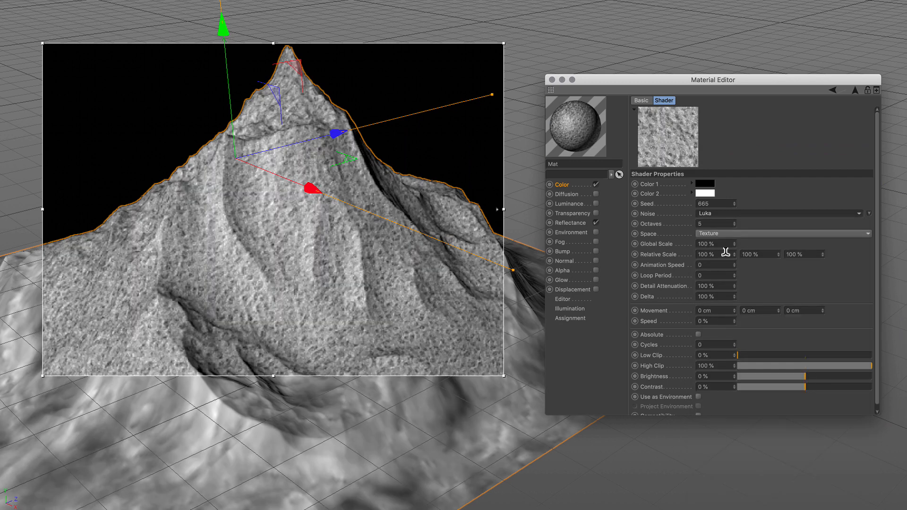
- Set the Luka noise's Relative Scale to 2000 %, 80 % and 2000 % for horizontal rock strata
{"action": "left_click", "coordinate": [724, 254]}
{"action": "type", "text": "200"}
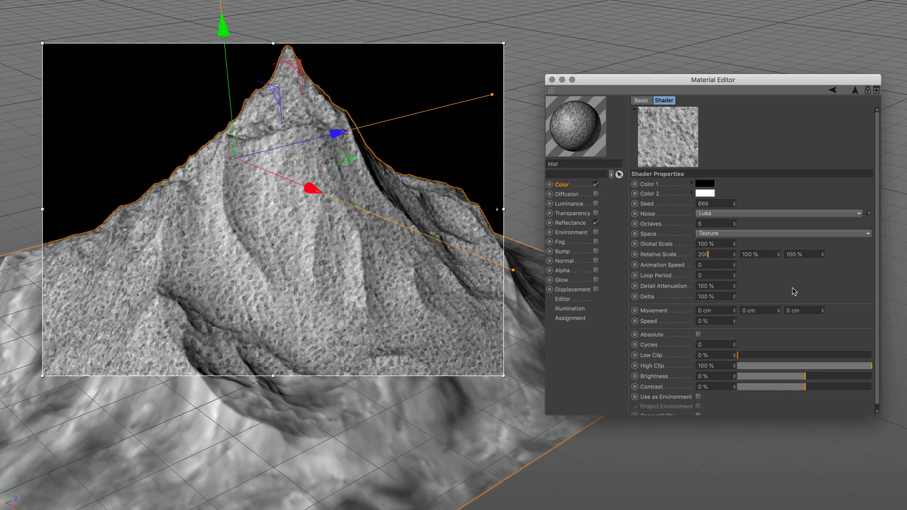
{"action": "type", "text": "0"}
{"action": "key", "text": "Tab"}
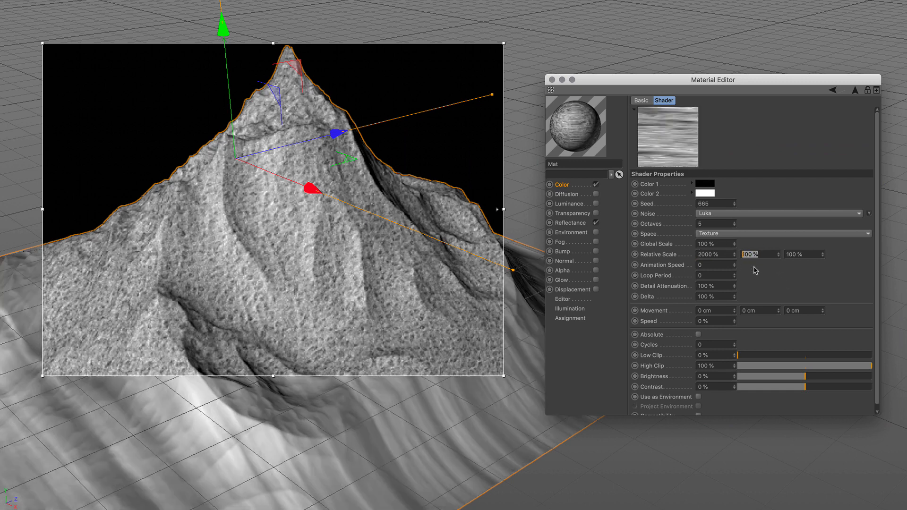
{"action": "type", "text": "8"}
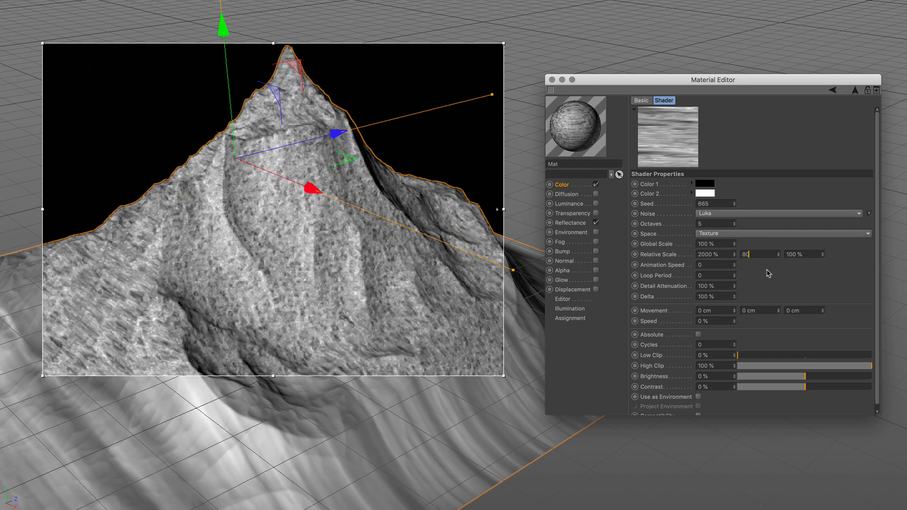
{"action": "type", "text": "0"}
{"action": "key", "text": "Tab"}
{"action": "type", "text": "2"}
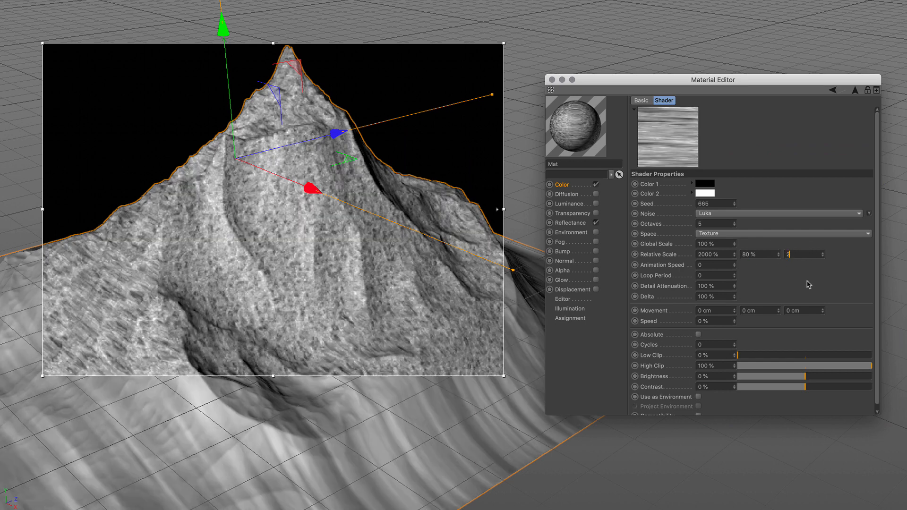
{"action": "key", "text": "Return"}
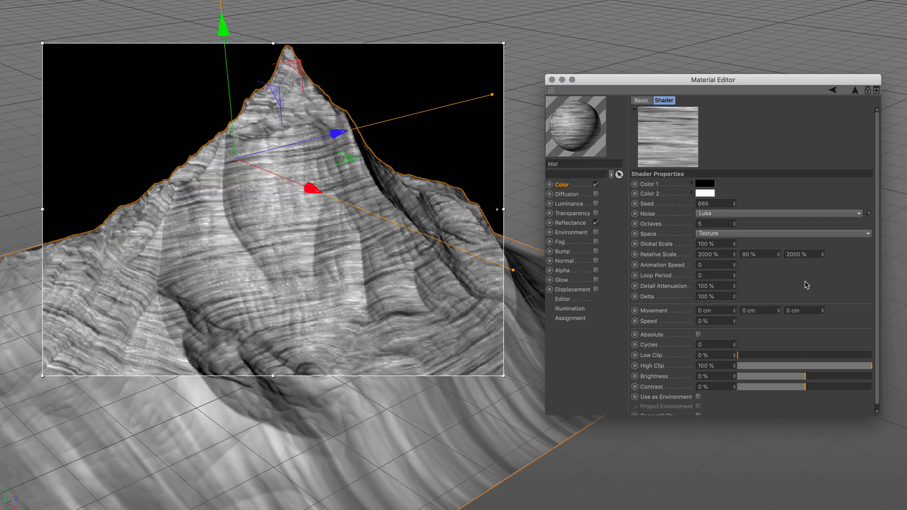
- Make the uppermost Noise layer visible again and set its noise type to Stupl
{"action": "left_click", "coordinate": [854, 91]}
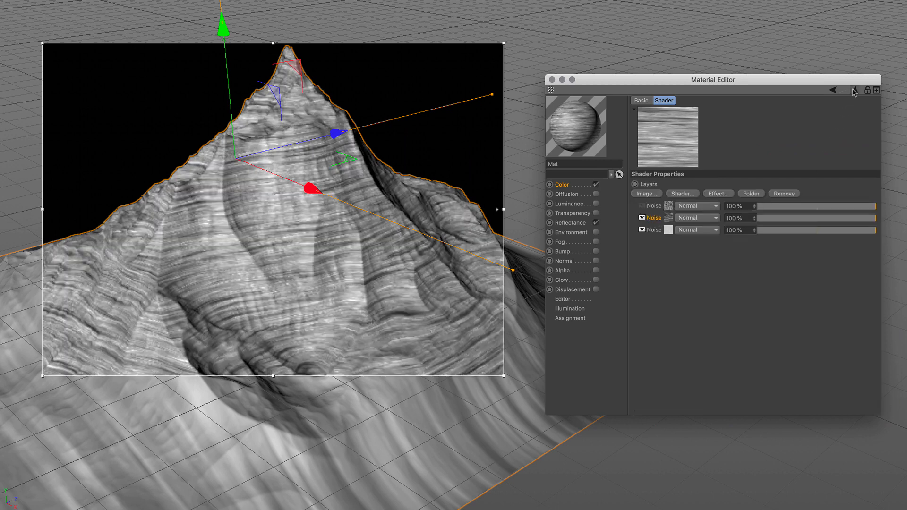
{"action": "left_click", "coordinate": [641, 206]}
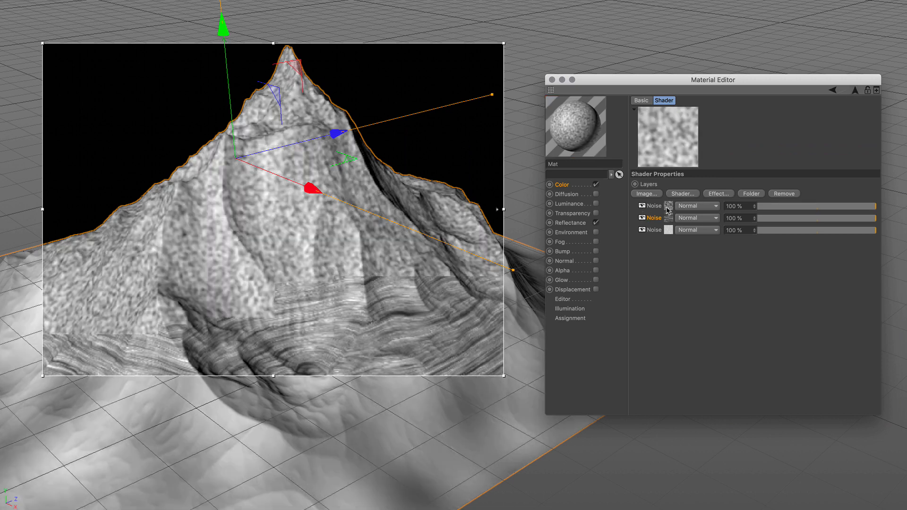
{"action": "left_click", "coordinate": [668, 208]}
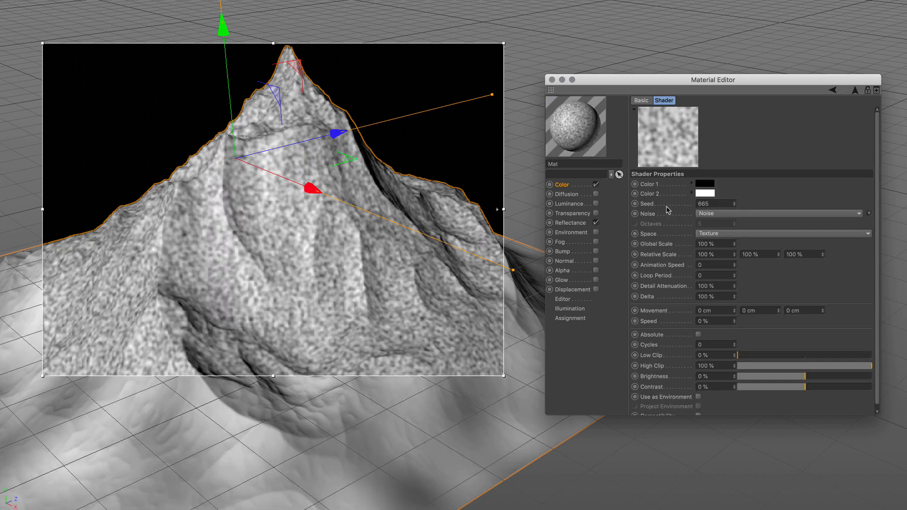
{"action": "left_click", "coordinate": [751, 214]}
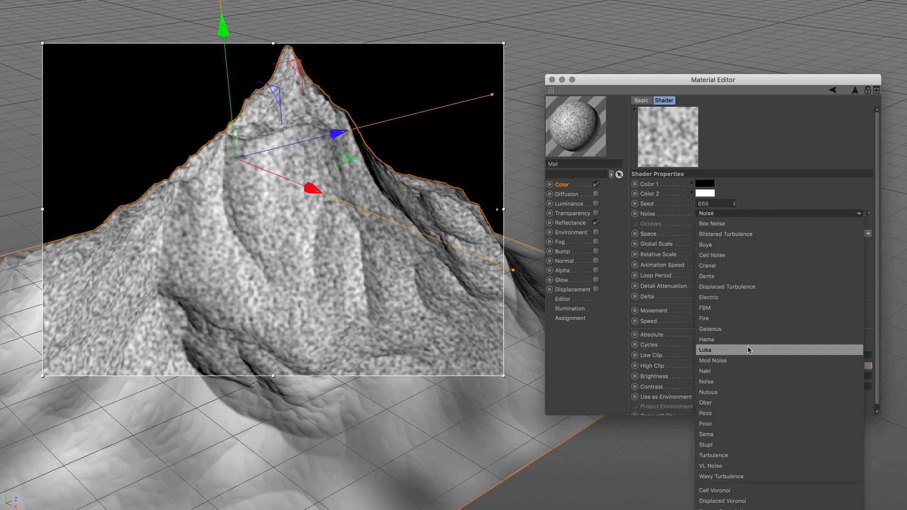
{"action": "left_click", "coordinate": [740, 445]}
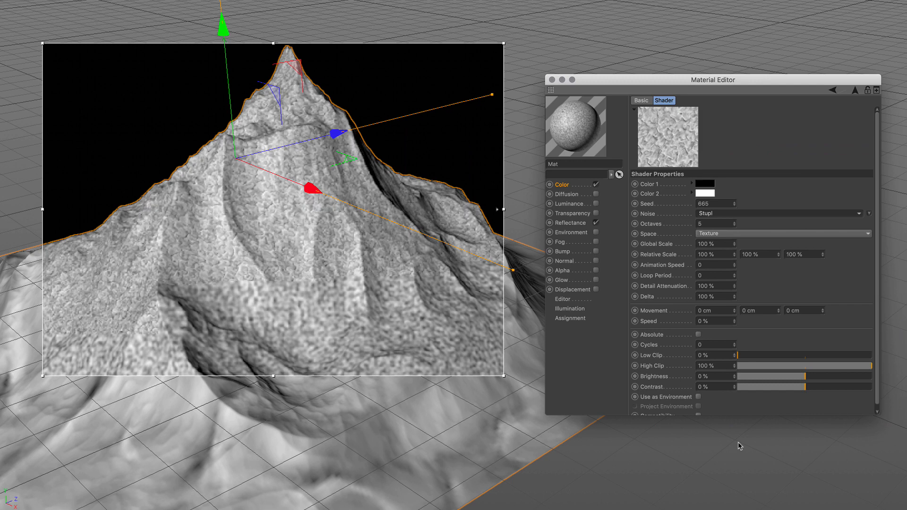
- Set the Stupl noise's Global Scale to 650 % and its Relative Scale to 110 %, 750 % and 85 %
{"action": "left_click", "coordinate": [717, 242]}
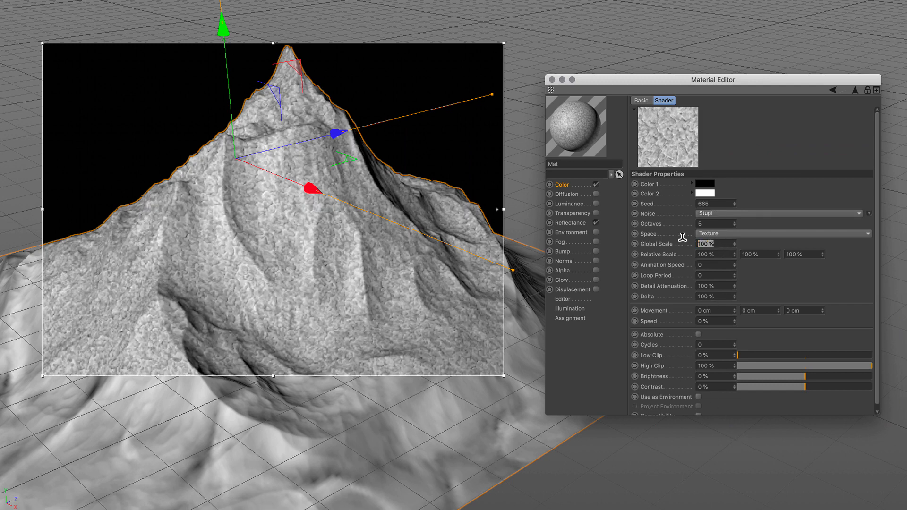
{"action": "type", "text": "650"}
{"action": "key", "text": "Tab"}
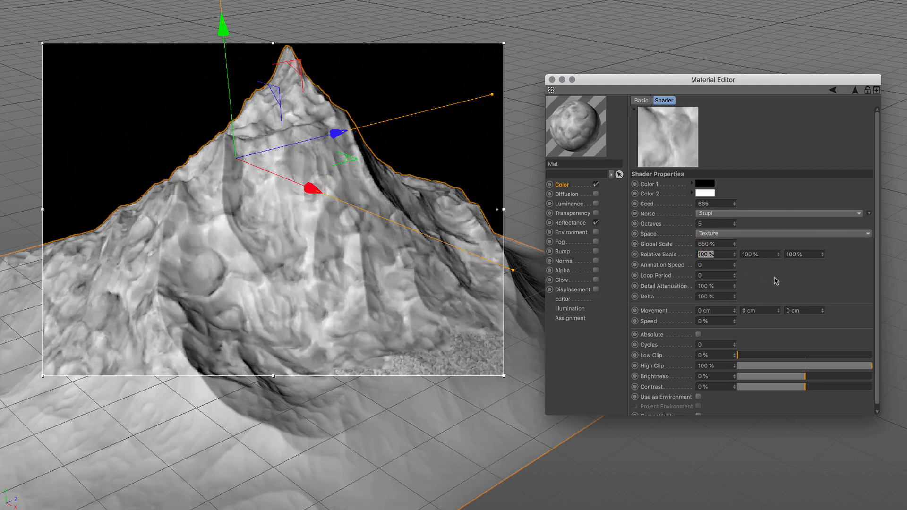
{"action": "type", "text": "11"}
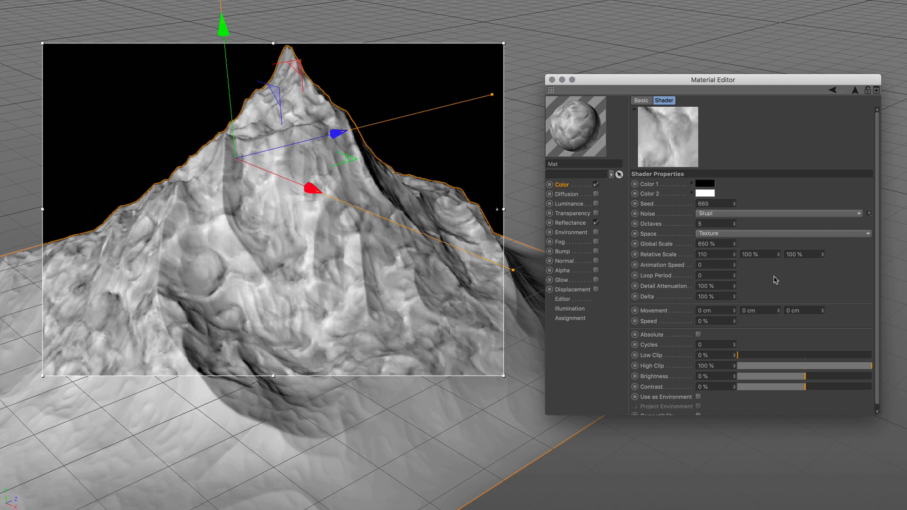
{"action": "type", "text": "0"}
{"action": "key", "text": "Tab"}
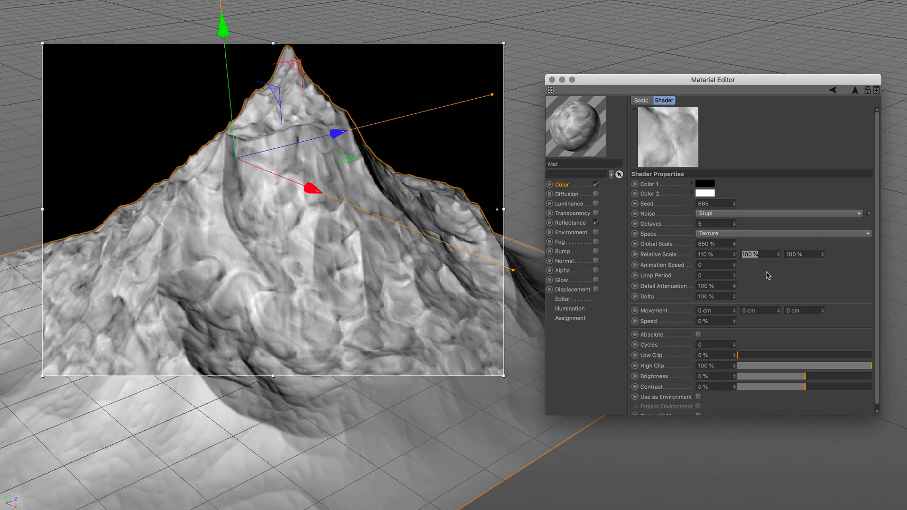
{"action": "type", "text": "75"}
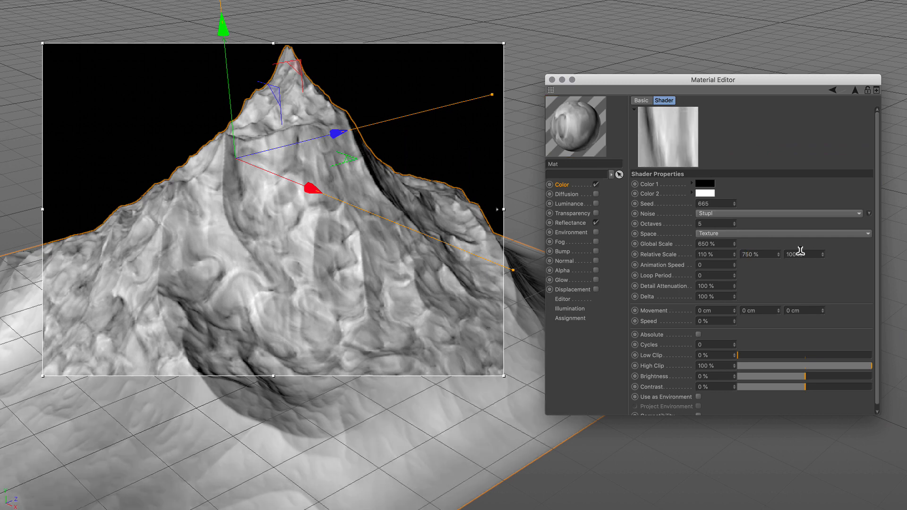
{"action": "left_click", "coordinate": [785, 253]}
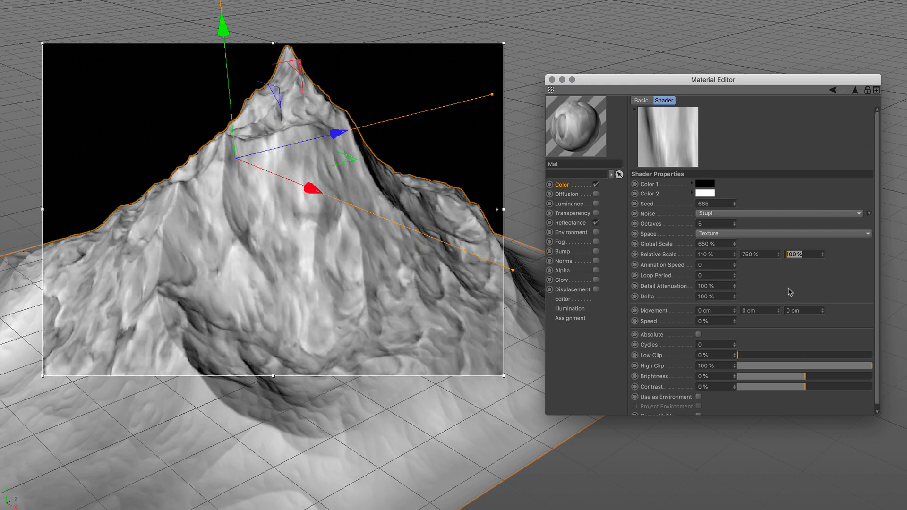
{"action": "type", "text": "85"}
{"action": "key", "text": "Return"}
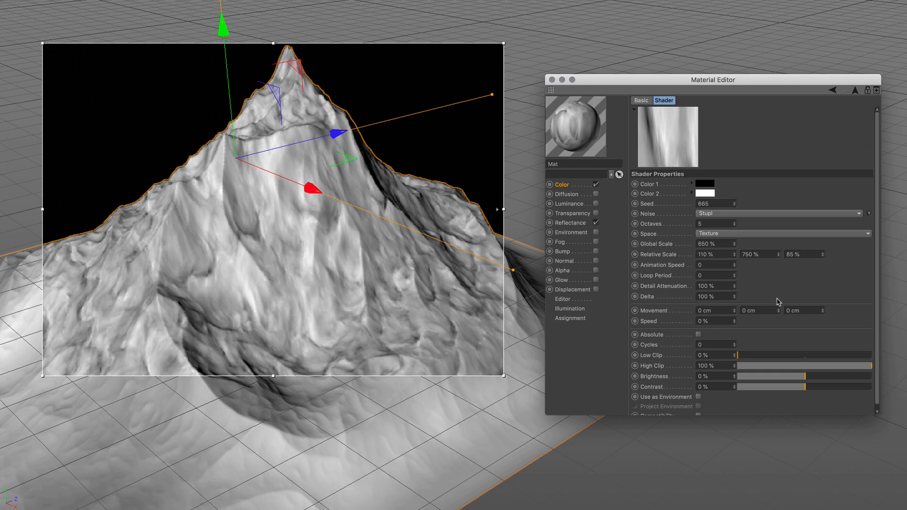
- Wrap the Color channel's Layer shader in a Fusion shader and enable Use Mask in it
{"action": "left_click", "coordinate": [855, 91]}
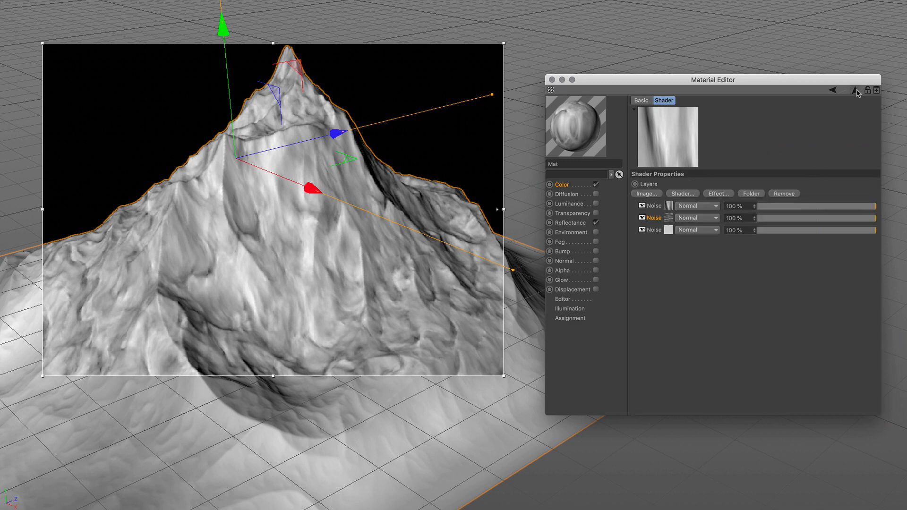
{"action": "left_click", "coordinate": [567, 187]}
{"action": "left_click", "coordinate": [686, 184]}
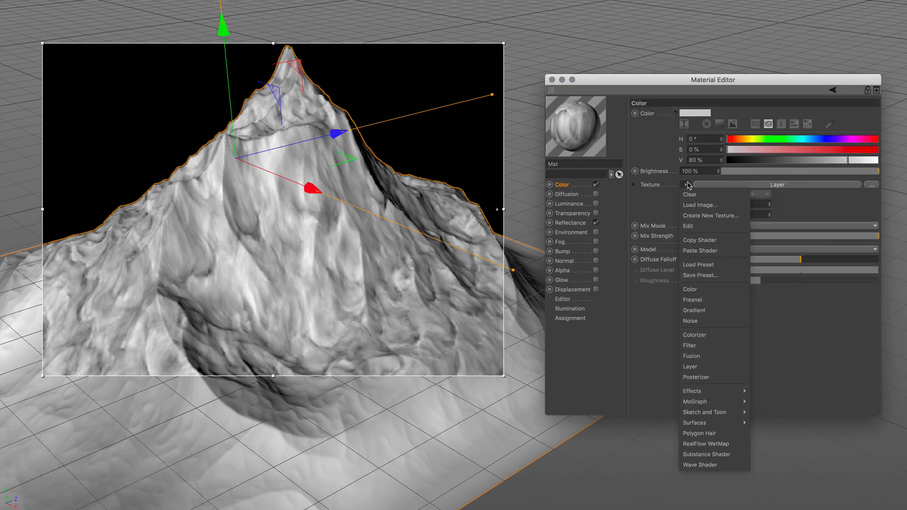
{"action": "left_click", "coordinate": [711, 358]}
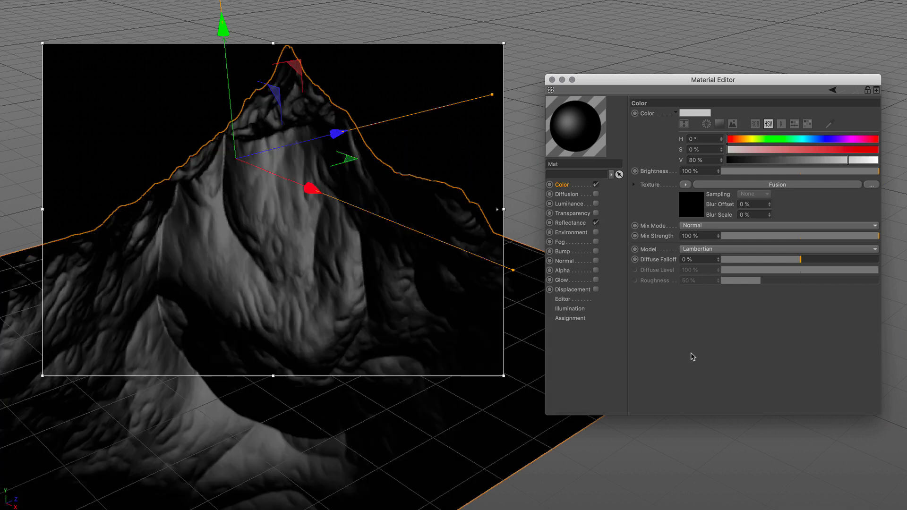
{"action": "left_click", "coordinate": [760, 186]}
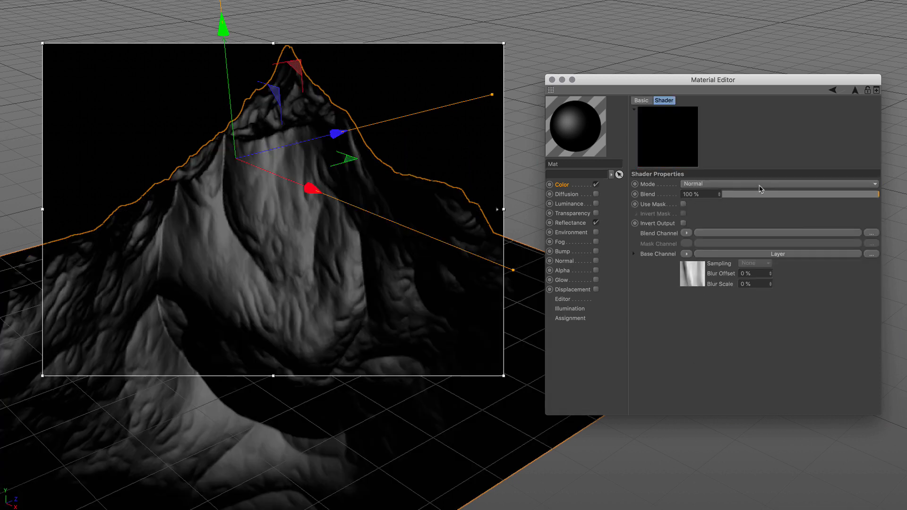
{"action": "left_click", "coordinate": [683, 204]}
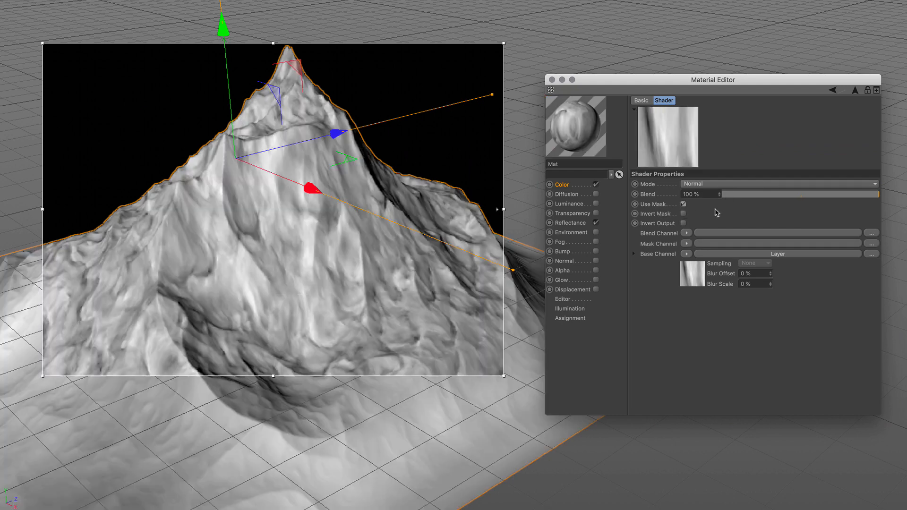
- Load a Noise shader into the Fusion shader's Blend Channel
{"action": "left_click", "coordinate": [686, 233]}
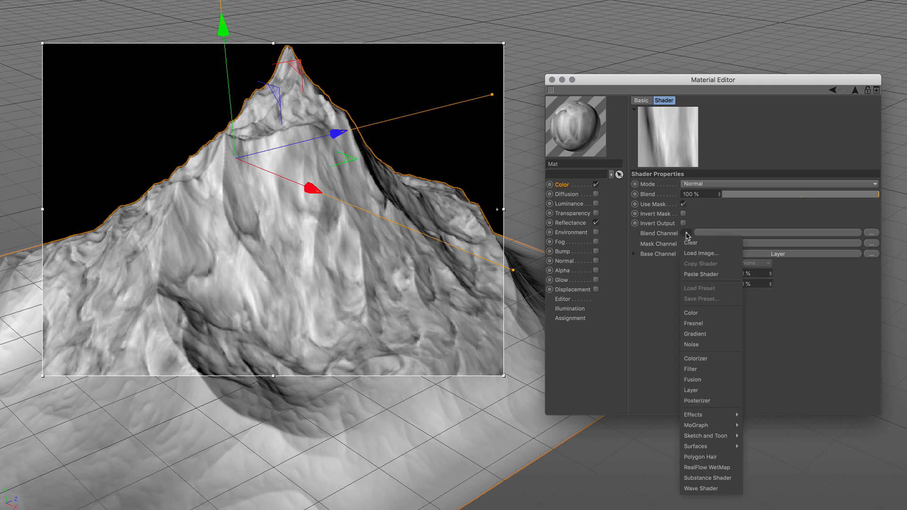
{"action": "left_click", "coordinate": [699, 344]}
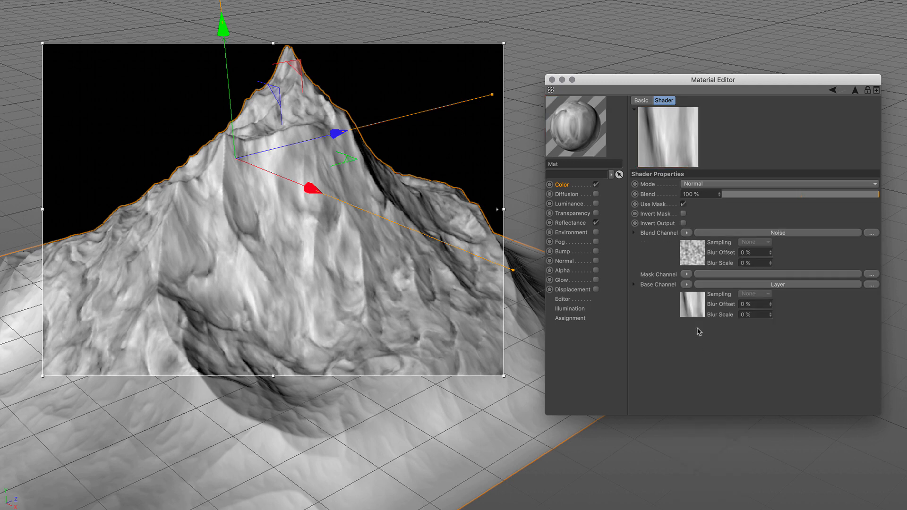
- In the base Layer shader, set the uppermost noise's blend mode to Overlay and the middle noise's to Burn
{"action": "left_click", "coordinate": [724, 284]}
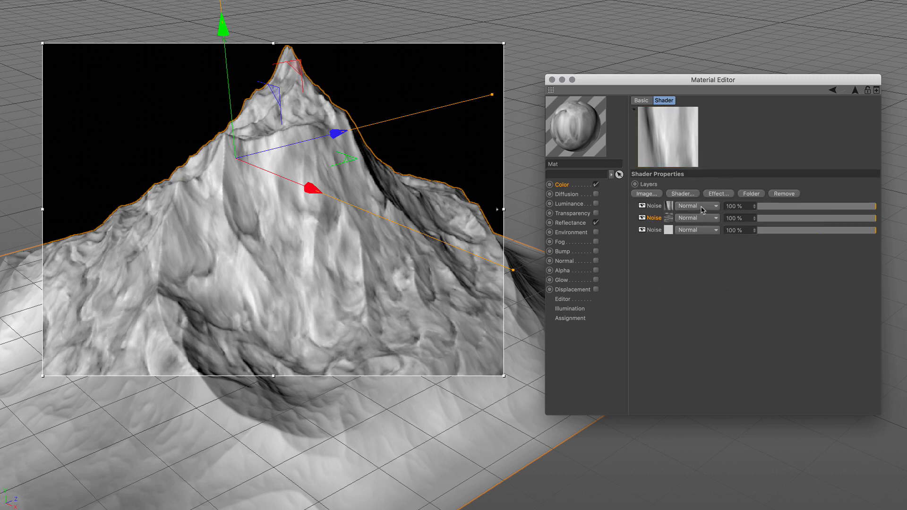
{"action": "left_click", "coordinate": [702, 217]}
{"action": "left_click", "coordinate": [703, 252]}
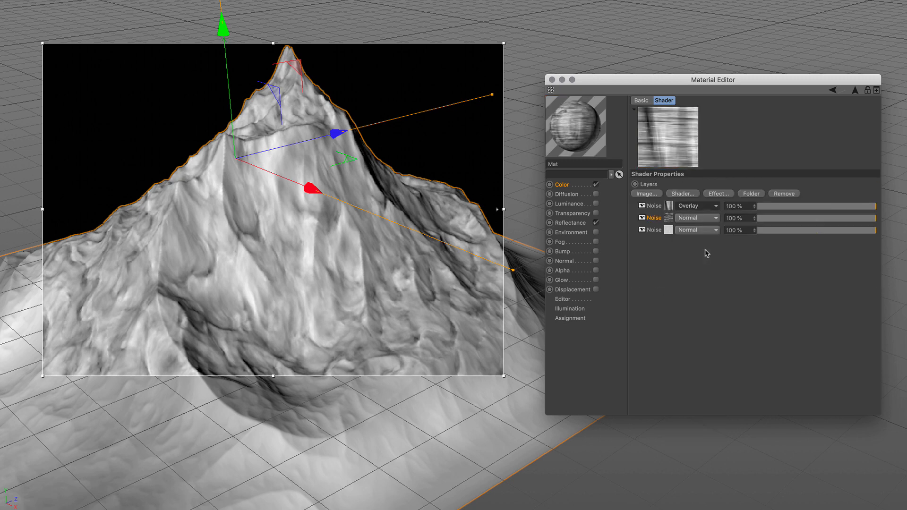
{"action": "left_click", "coordinate": [702, 219]}
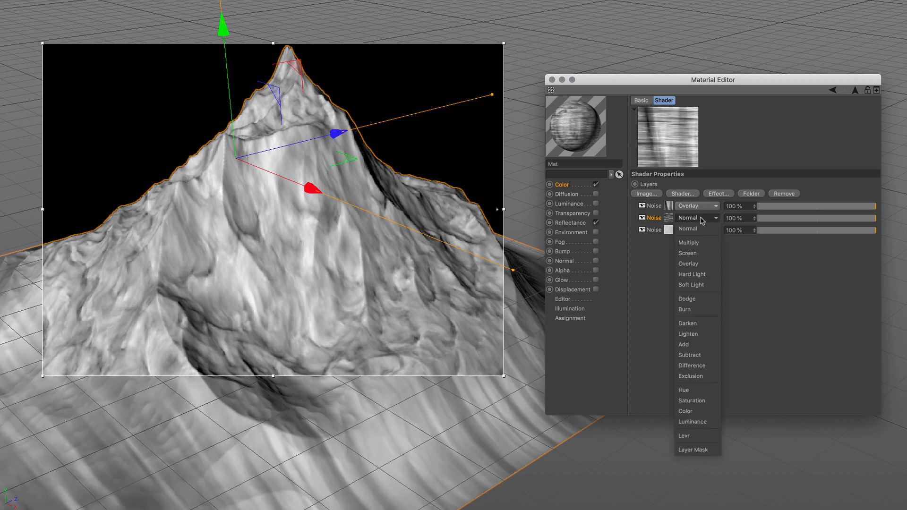
{"action": "left_click", "coordinate": [700, 309]}
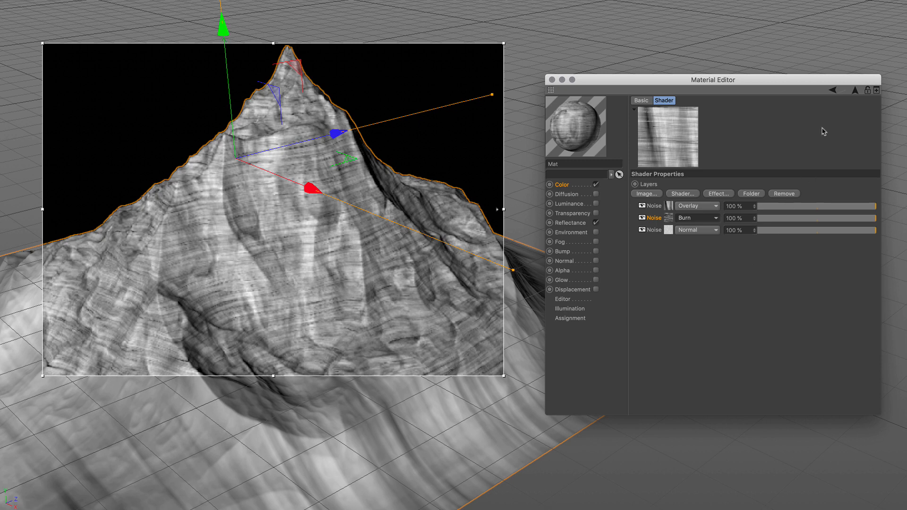
{"action": "left_click", "coordinate": [854, 89]}
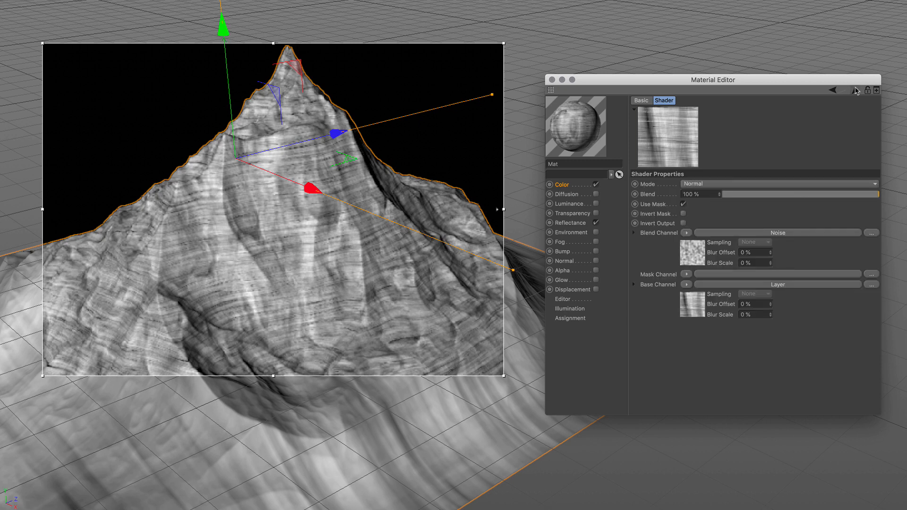
- Set the Blend Channel noise's Color 1 to light grey and its Global Scale to 750 %
{"action": "left_click", "coordinate": [797, 232]}
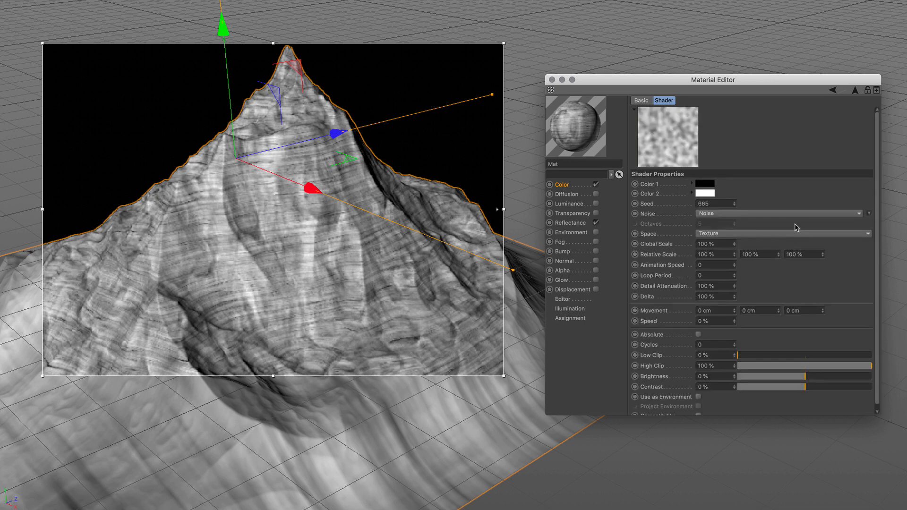
{"action": "left_click", "coordinate": [707, 184]}
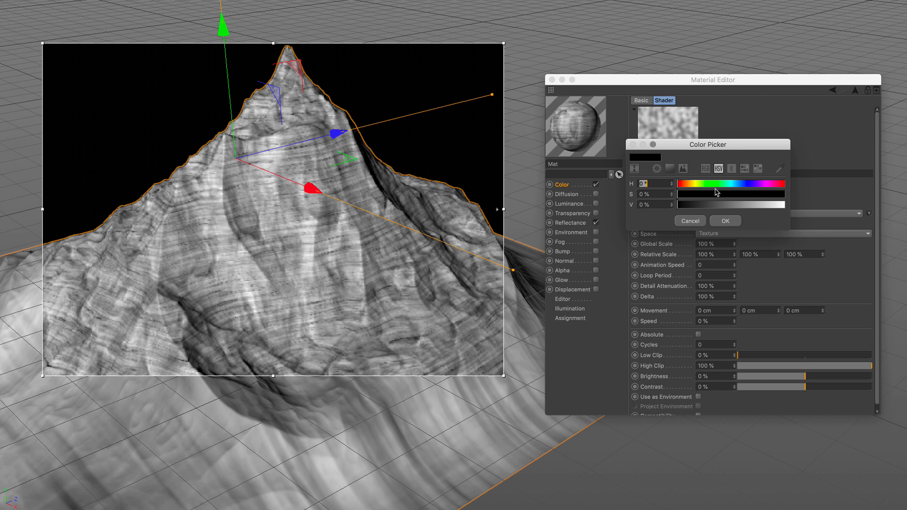
{"action": "left_click", "coordinate": [765, 208]}
{"action": "left_click", "coordinate": [731, 221]}
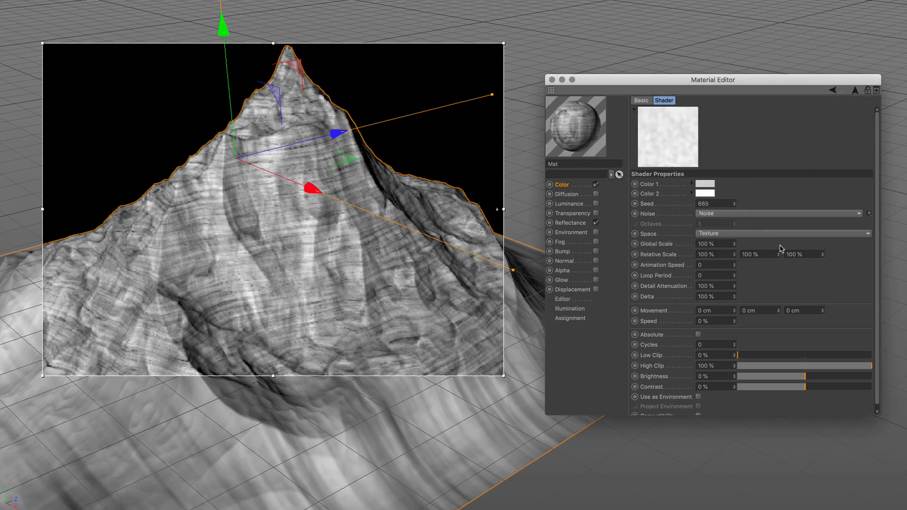
{"action": "left_click_drag", "start_coordinate": [722, 244], "coordinate": [683, 247]}
{"action": "type", "text": "750"}
{"action": "key", "text": "Return"}
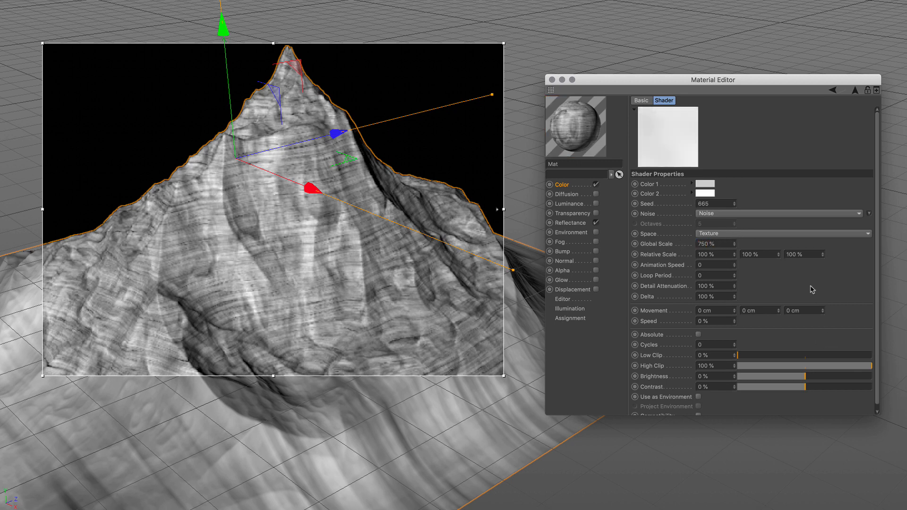
{"action": "left_click", "coordinate": [856, 93]}
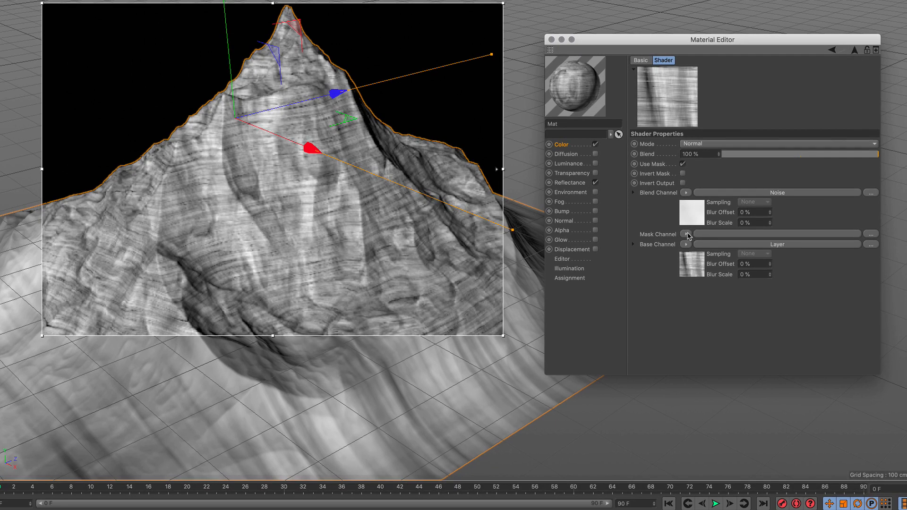
- Load a Terrain Mask effect shader into the Fusion shader's Mask Channel
{"action": "left_click", "coordinate": [686, 234]}
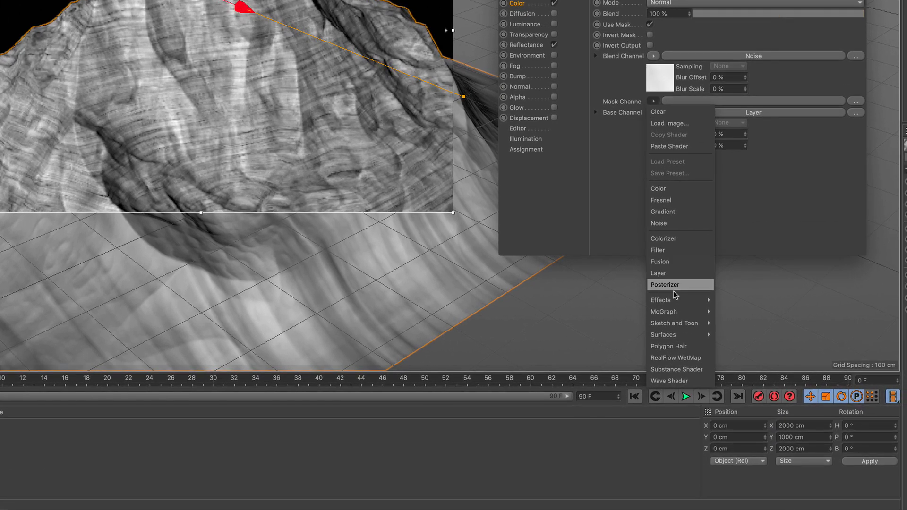
{"action": "mouse_move", "coordinate": [675, 298]}
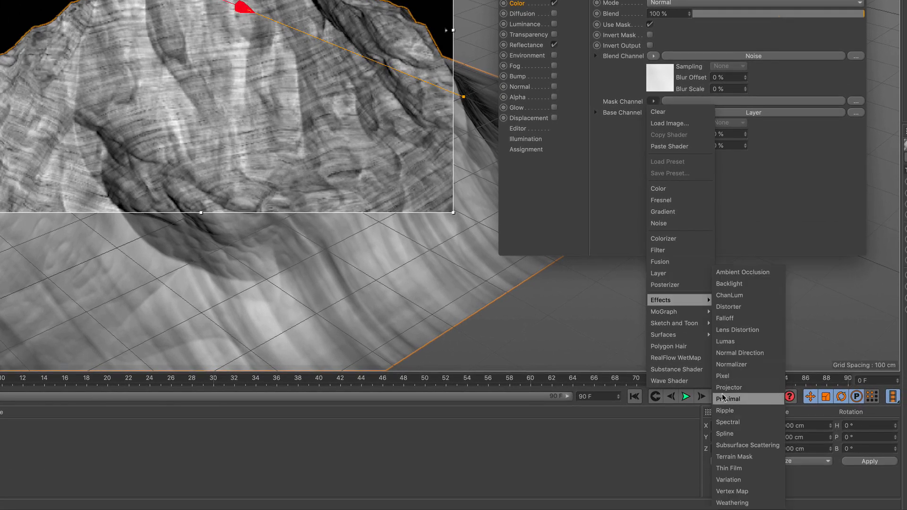
{"action": "left_click", "coordinate": [748, 456]}
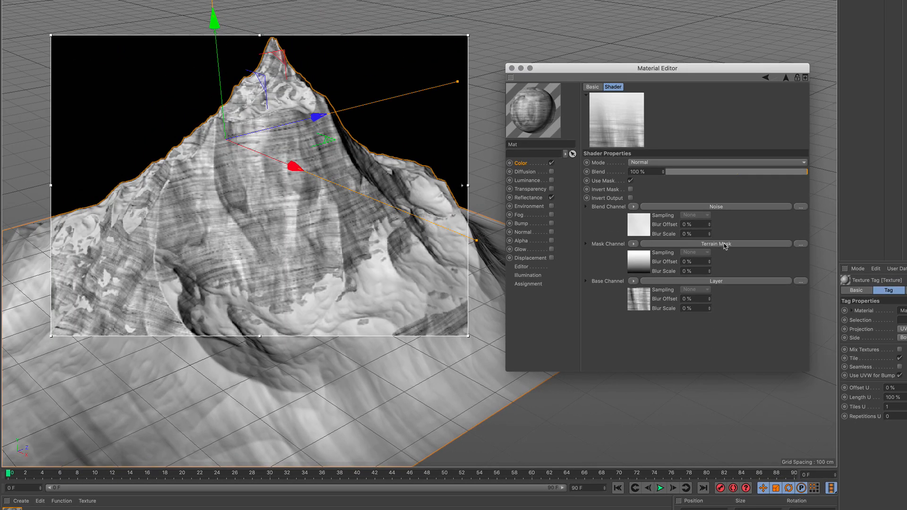
- Set the Terrain Mask's Max Slope to 55° and the slope's Soften Max to 45 %
{"action": "left_click", "coordinate": [725, 245]}
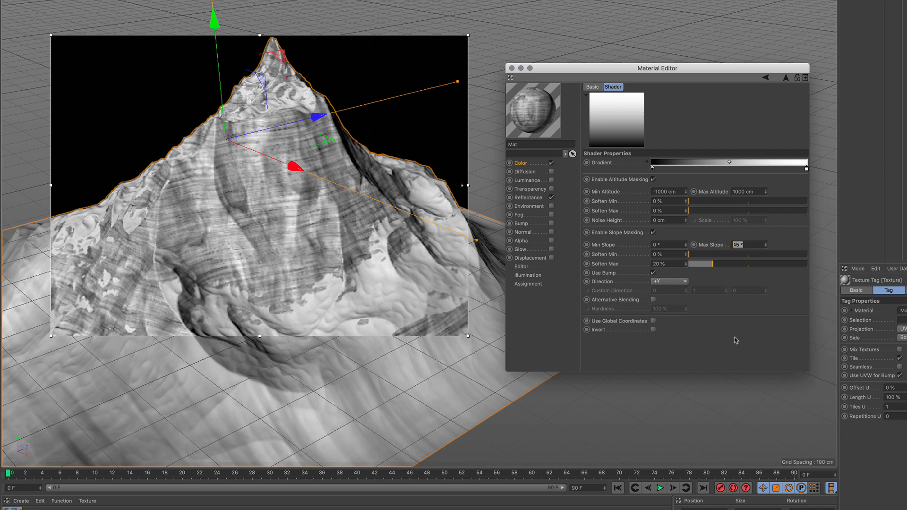
{"action": "type", "text": "55"}
{"action": "left_click", "coordinate": [655, 263]}
{"action": "type", "text": "45"}
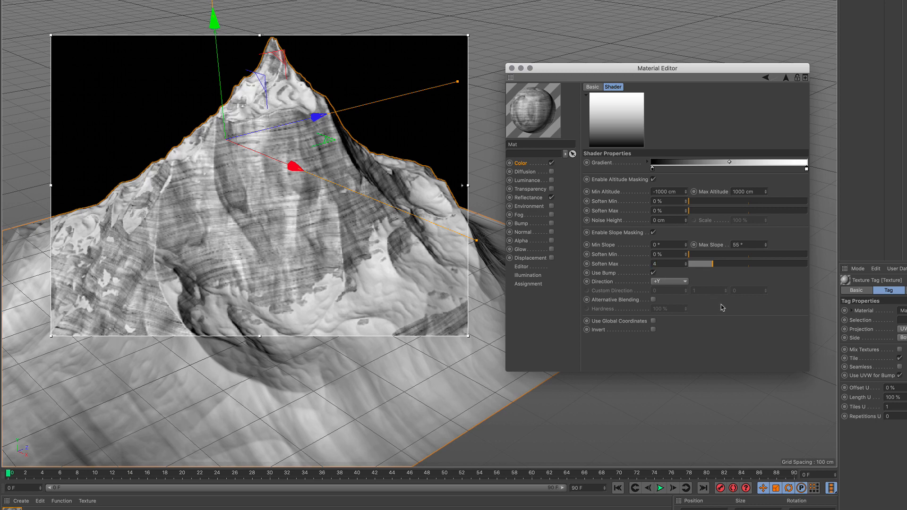
{"action": "key", "text": "Return"}
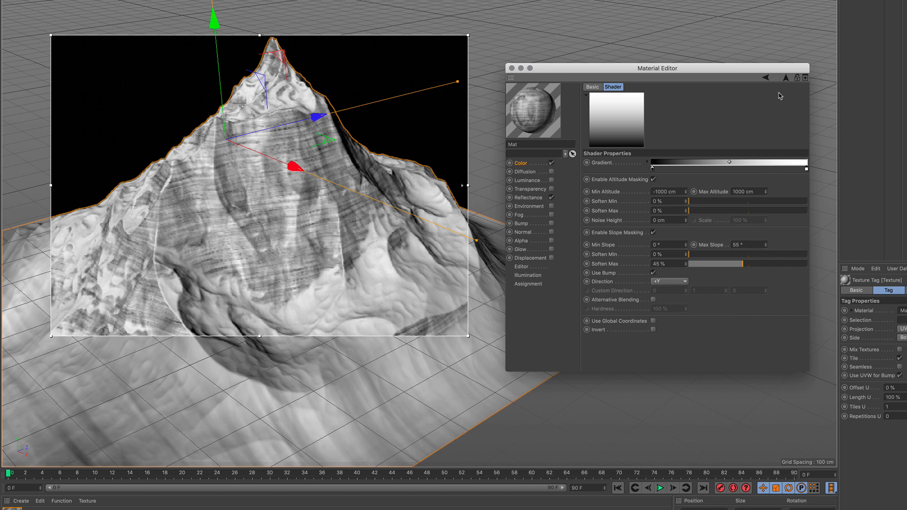
{"action": "left_click", "coordinate": [785, 78]}
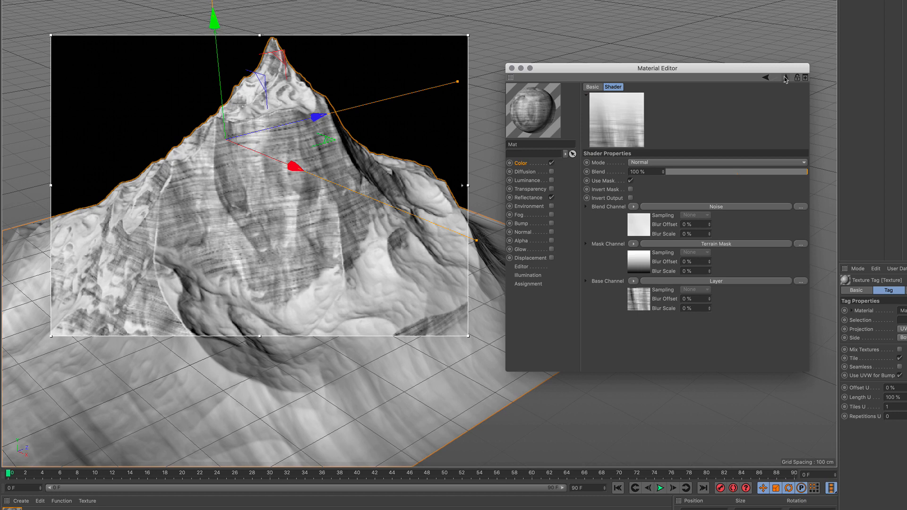
- Copy the Base Channel's Layer shader, enable the material's Bump channel and paste the shader as its texture
{"action": "left_click", "coordinate": [633, 282]}
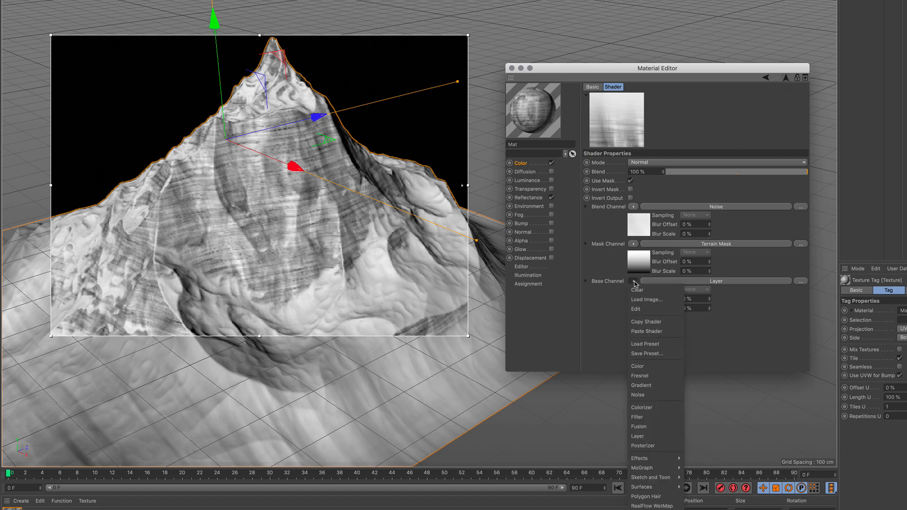
{"action": "left_click", "coordinate": [669, 325]}
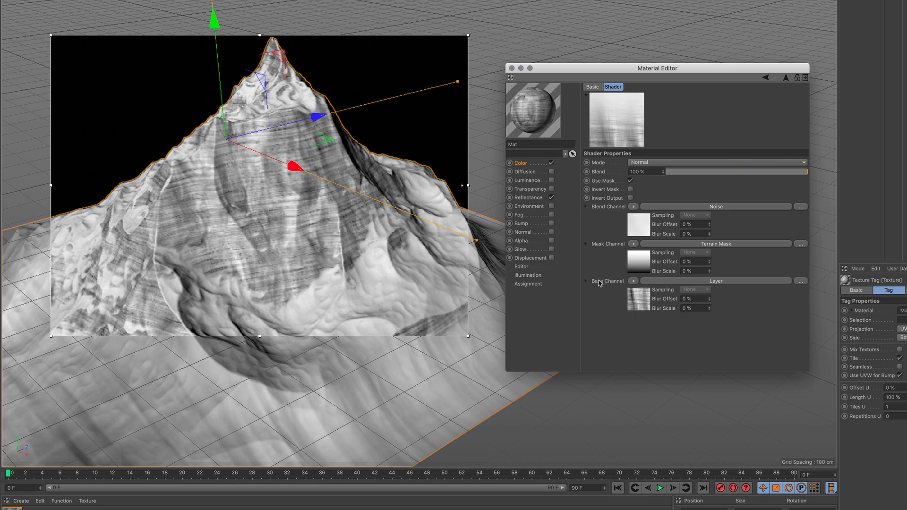
{"action": "left_click", "coordinate": [528, 224]}
{"action": "left_click", "coordinate": [550, 223]}
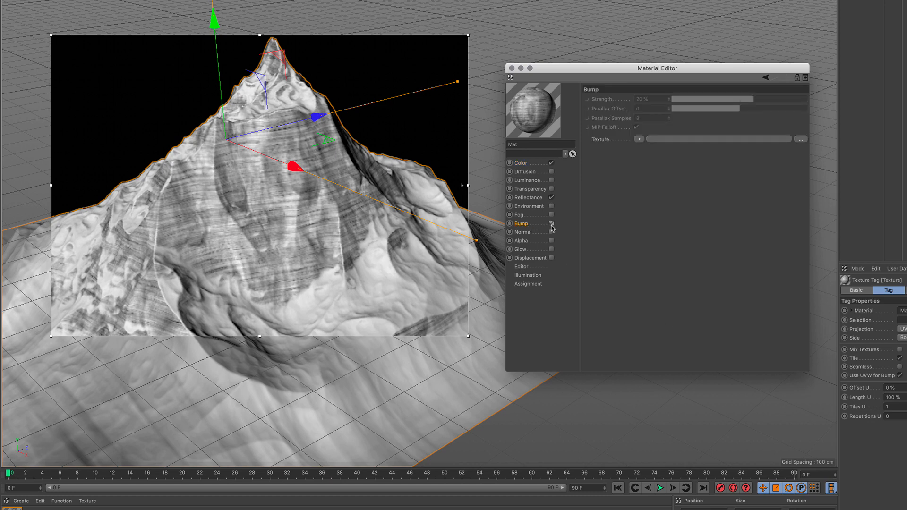
{"action": "left_click", "coordinate": [639, 139]}
{"action": "left_click", "coordinate": [667, 186]}
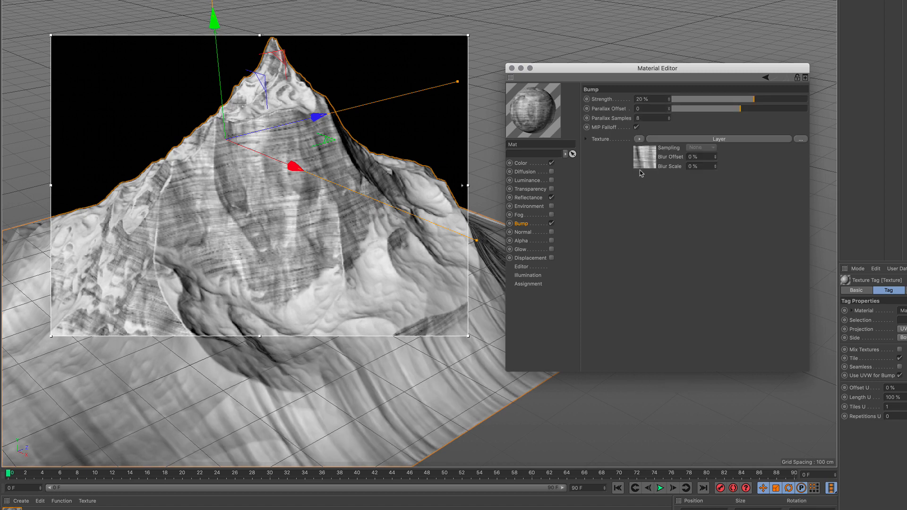
- Set the Bump channel's Strength to 25 %
{"action": "left_click", "coordinate": [649, 98]}
{"action": "type", "text": "25"}
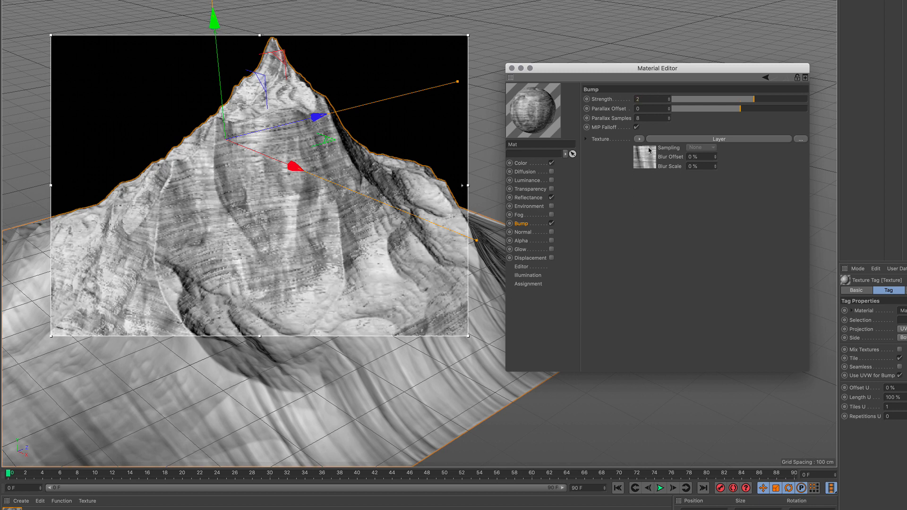
{"action": "key", "text": "Return"}
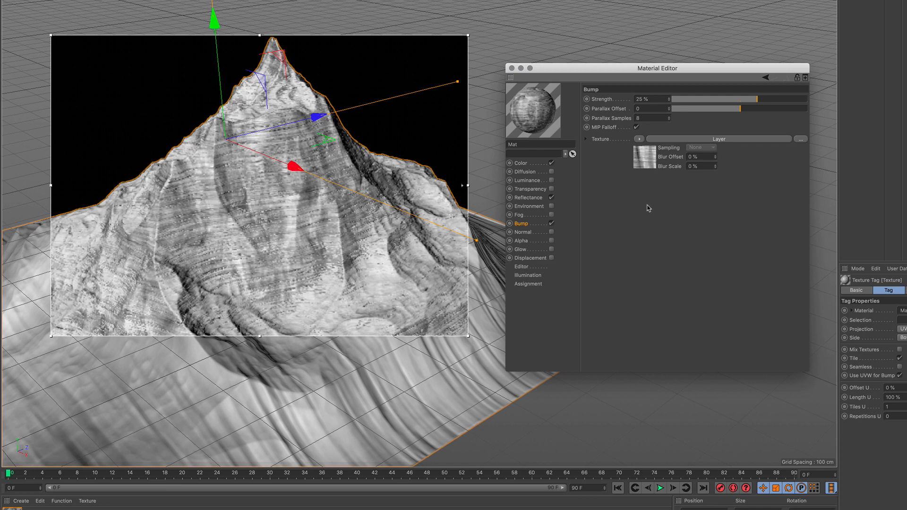
- Delete the uppermost and lowest noises from the Bump channel's Layer shader, keeping only the strata noise
{"action": "left_click", "coordinate": [693, 140]}
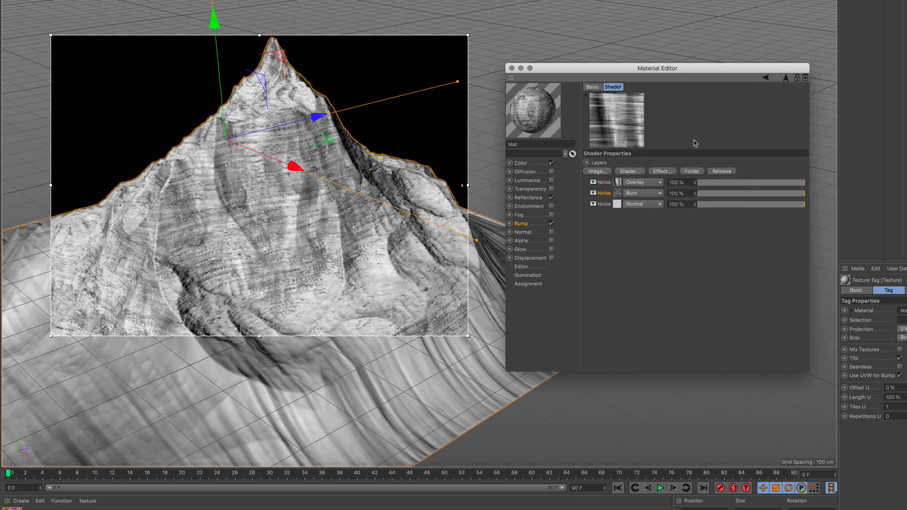
{"action": "left_click", "coordinate": [604, 182]}
{"action": "key", "text": "Delete"}
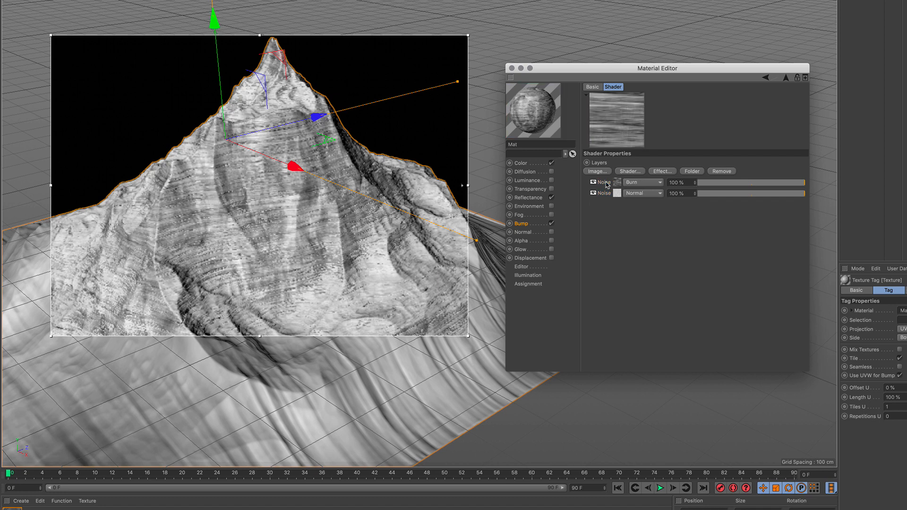
{"action": "left_click", "coordinate": [604, 193]}
{"action": "key", "text": "Delete"}
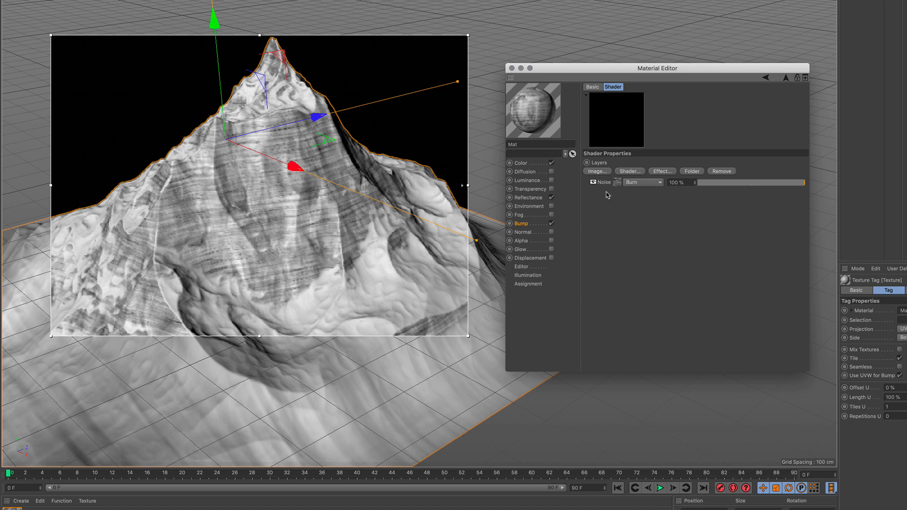
- Set the blend mode of the remaining noise in the bump Layer shader to Add
{"action": "left_click", "coordinate": [643, 183]}
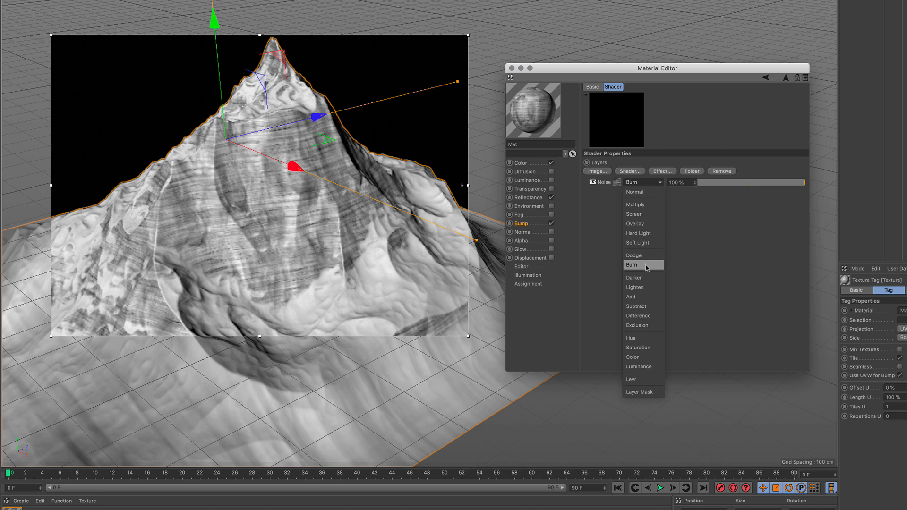
{"action": "left_click", "coordinate": [655, 297]}
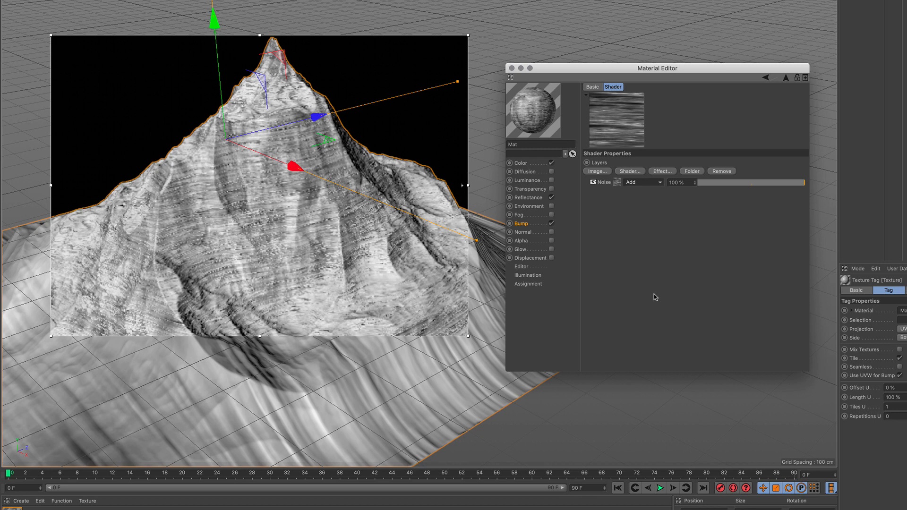
{"action": "left_click", "coordinate": [785, 78]}
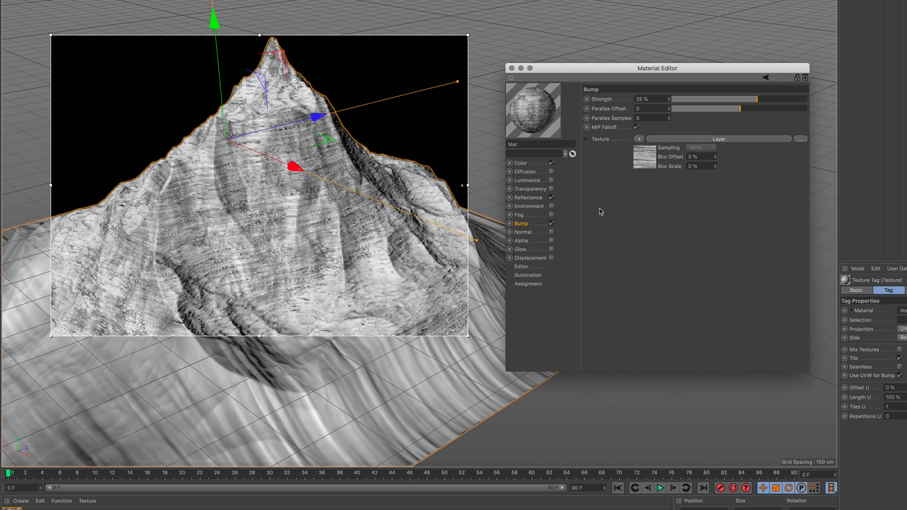
- Copy the Terrain Mask shader from the Mask Channel of the Color channel's Fusion shader
{"action": "left_click", "coordinate": [526, 163]}
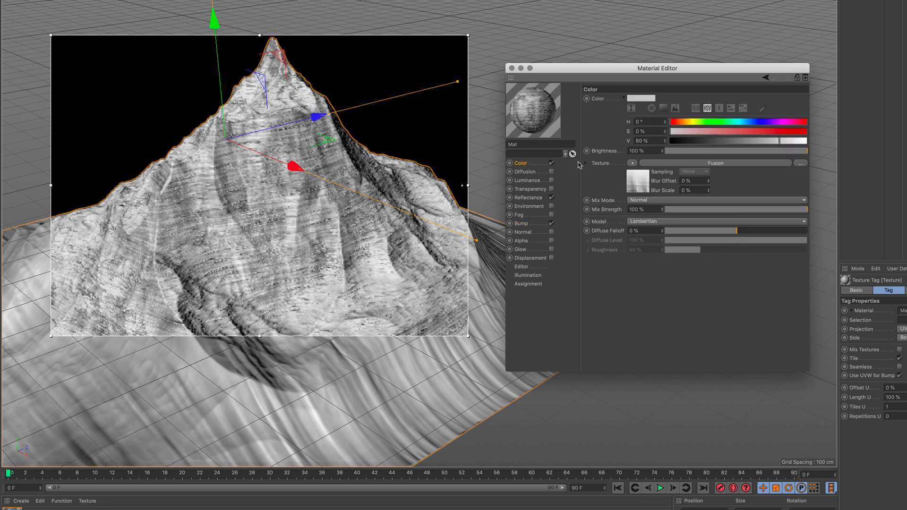
{"action": "left_click", "coordinate": [684, 163]}
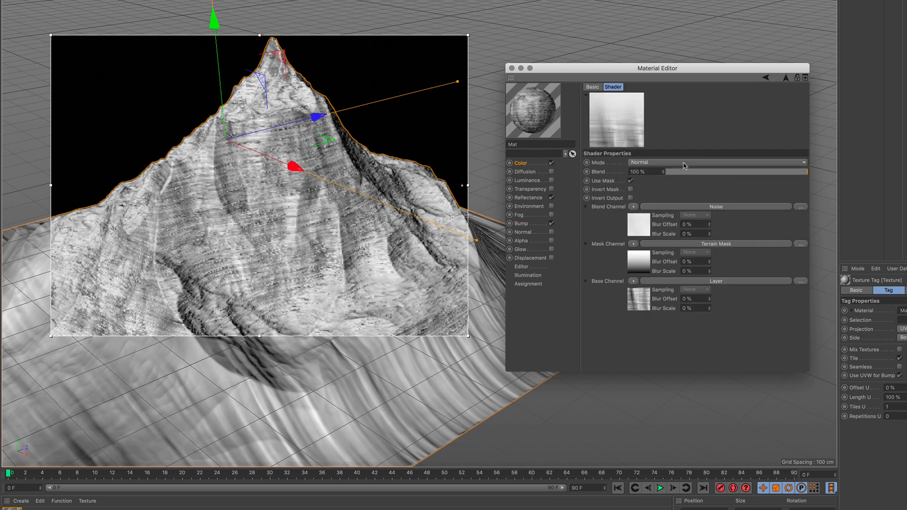
{"action": "left_click", "coordinate": [634, 243]}
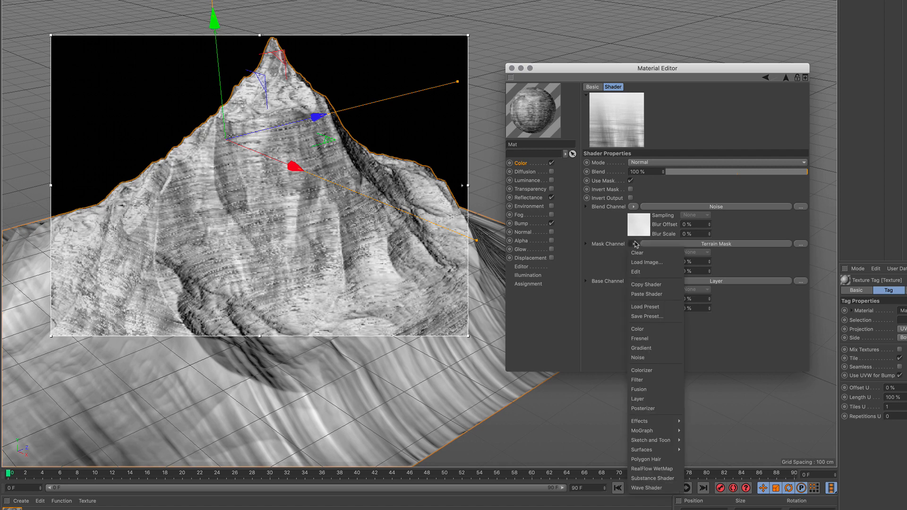
{"action": "left_click", "coordinate": [662, 284]}
- Add a Color shader to the Bump channel's Layer shader and paste the copied Terrain Mask onto that layer
{"action": "left_click", "coordinate": [522, 226]}
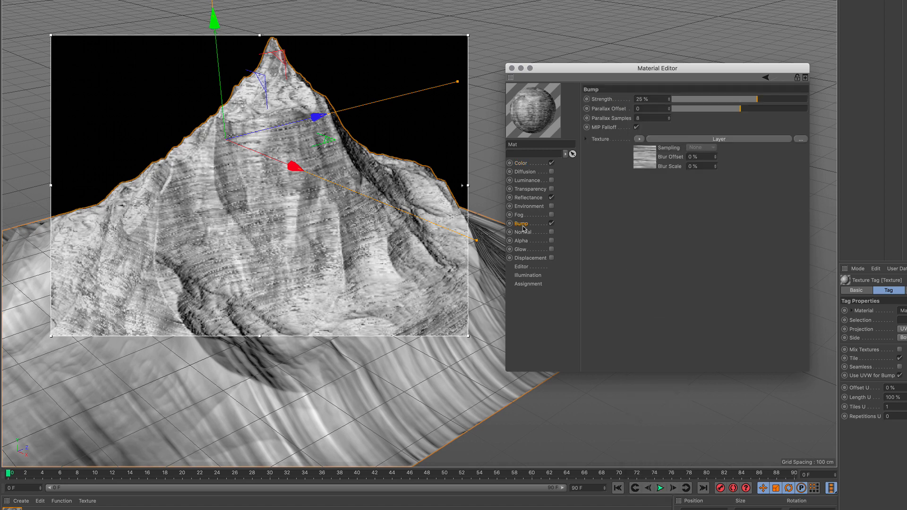
{"action": "left_click", "coordinate": [693, 139]}
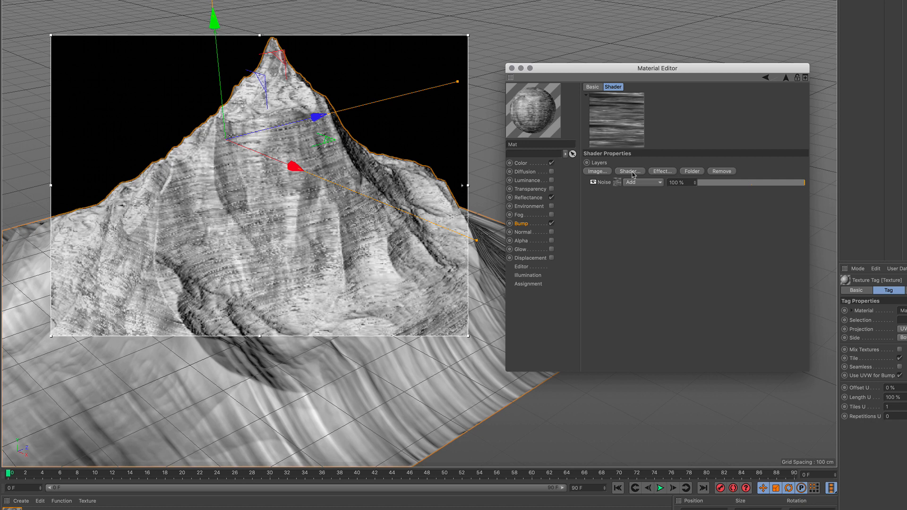
{"action": "left_click", "coordinate": [630, 171]}
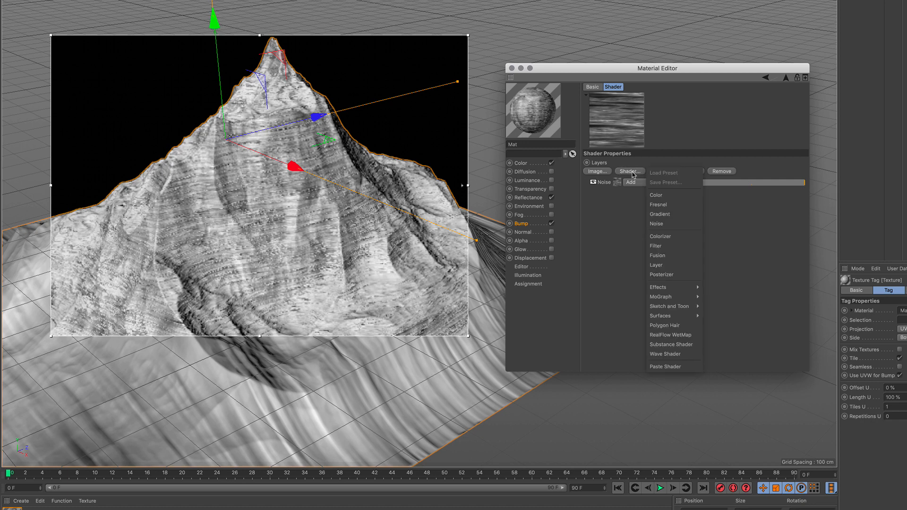
{"action": "left_click", "coordinate": [667, 195]}
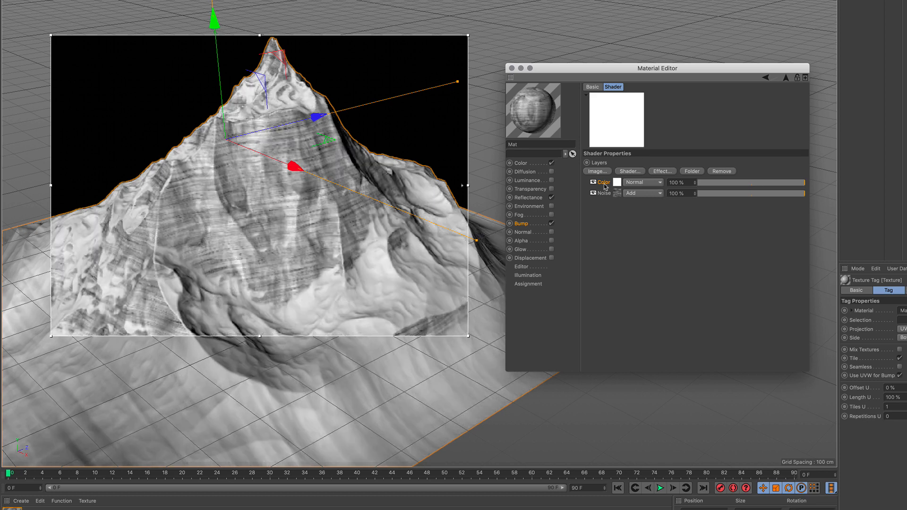
{"action": "right_click", "coordinate": [605, 186]}
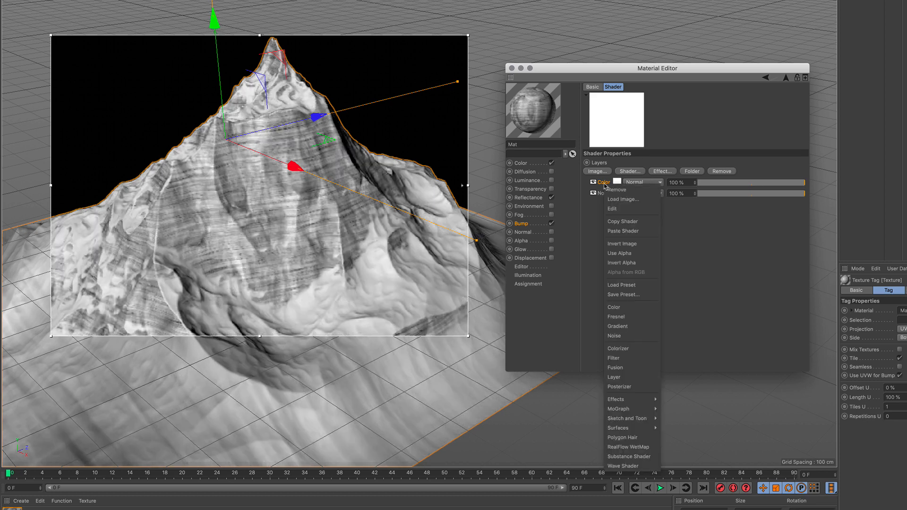
{"action": "left_click", "coordinate": [633, 231]}
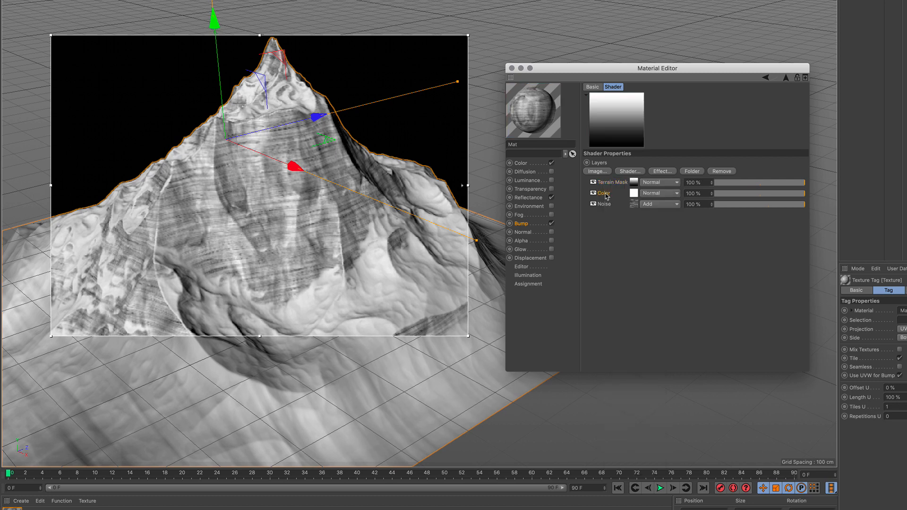
- Delete the Color layer from the bump Layer shader and move the Terrain Mask below the Noise
{"action": "key", "text": "Delete"}
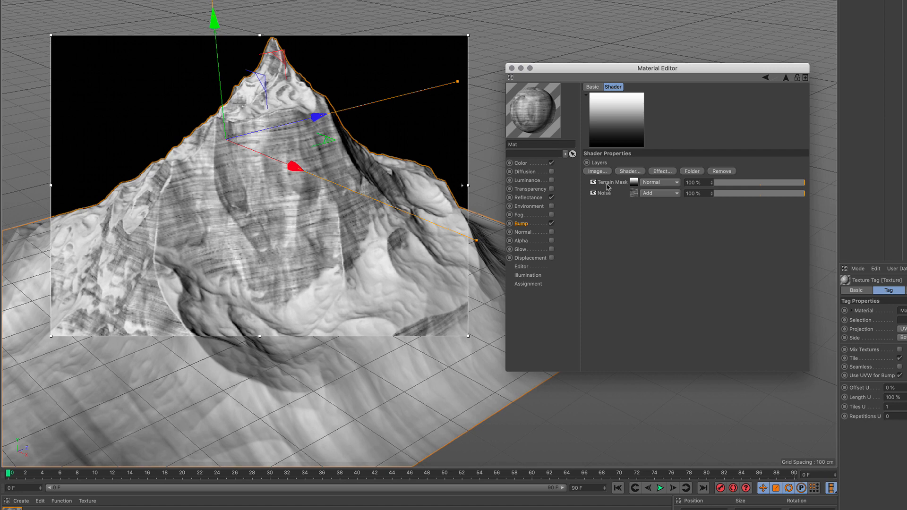
{"action": "left_click_drag", "start_coordinate": [607, 187], "coordinate": [613, 206]}
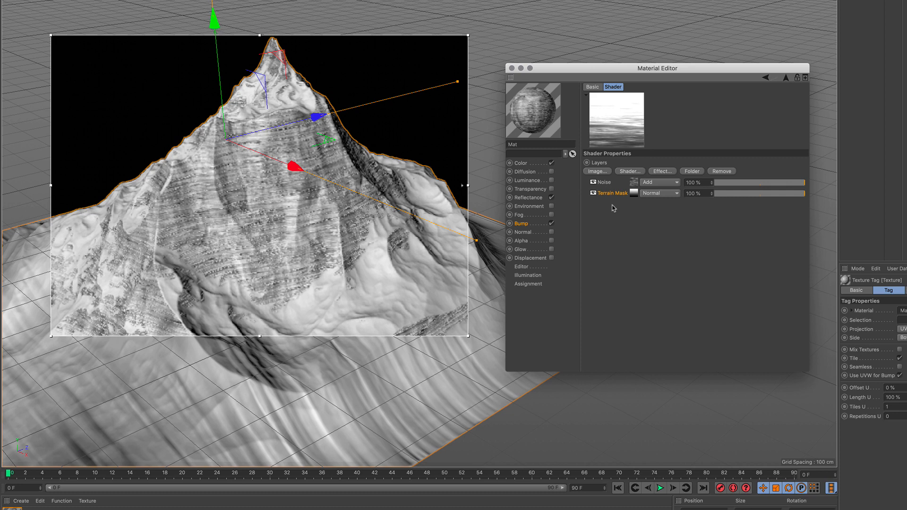
- Set the bump Terrain Mask's Max Slope to 40° and its slope Soften Max to 22 %
{"action": "left_click", "coordinate": [632, 193]}
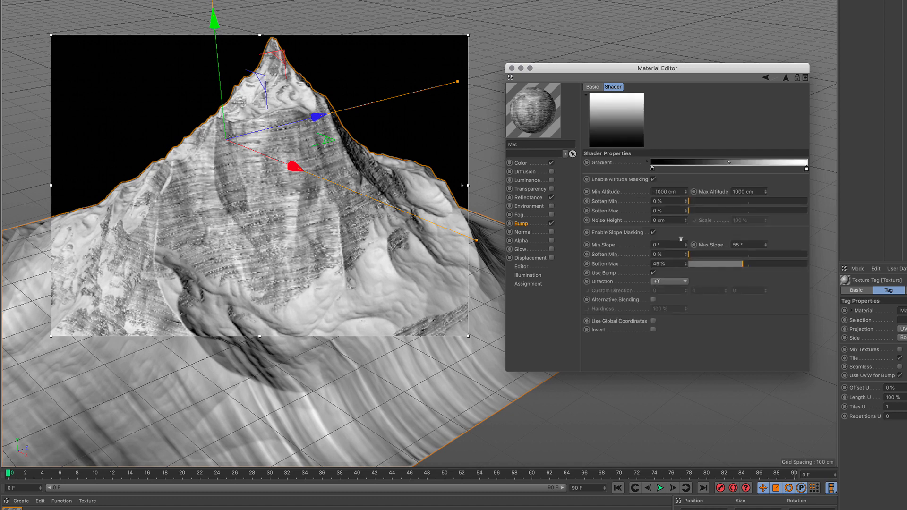
{"action": "double_click", "coordinate": [748, 244]}
{"action": "type", "text": "40"}
{"action": "left_click_drag", "start_coordinate": [676, 262], "coordinate": [648, 260]}
{"action": "type", "text": "22"}
{"action": "key", "text": "Return"}
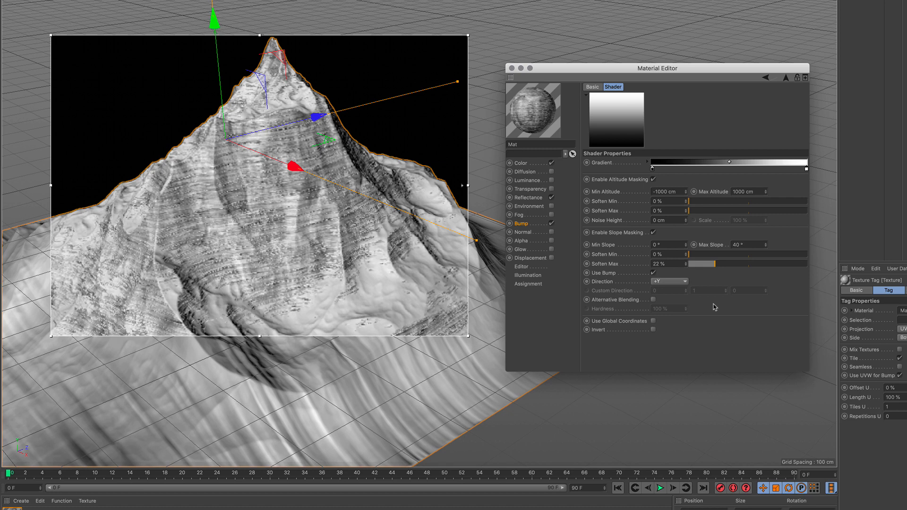
{"action": "left_click", "coordinate": [785, 79]}
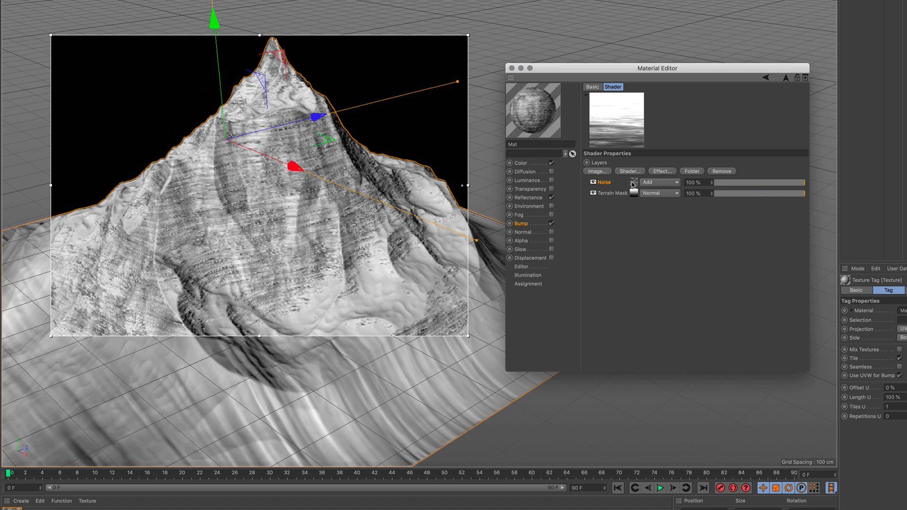
- Set the bump noise's Relative Scale to 850 %, 130 % and 850 %, then close the Material Editor
{"action": "left_click", "coordinate": [630, 186]}
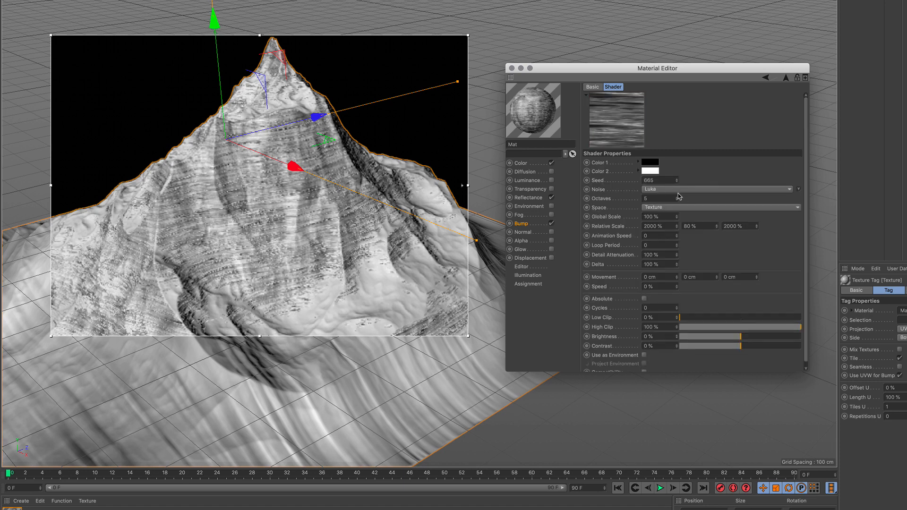
{"action": "left_click", "coordinate": [658, 225]}
{"action": "type", "text": "850"}
{"action": "key", "text": "Return"}
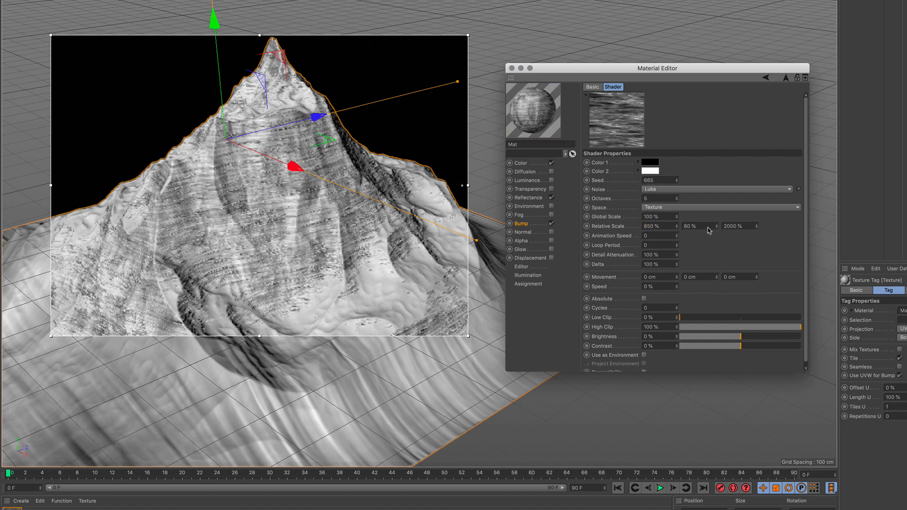
{"action": "key", "text": "Tab"}
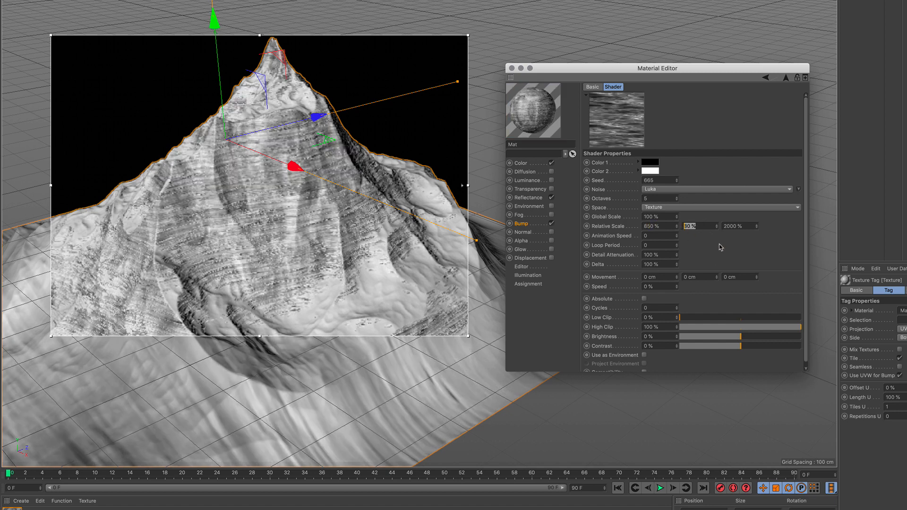
{"action": "type", "text": "30"}
{"action": "key", "text": "Return"}
{"action": "type", "text": "1"}
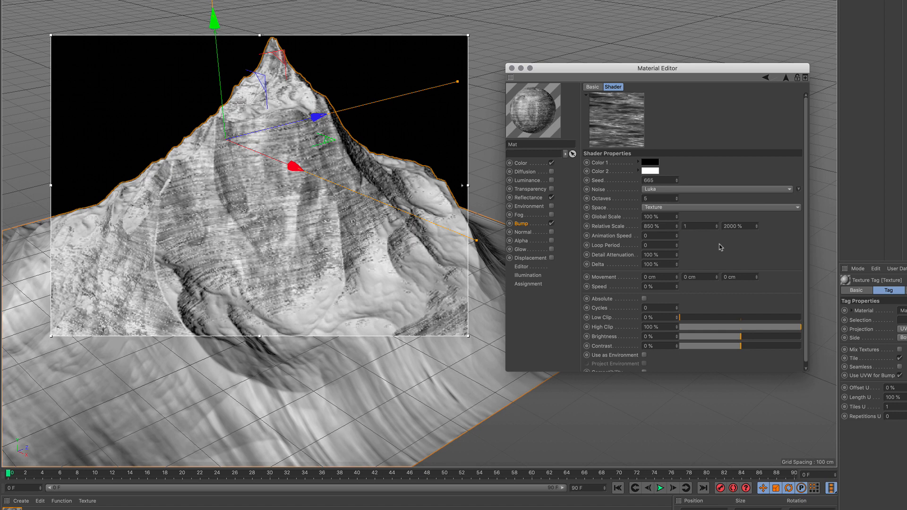
{"action": "type", "text": "30"}
{"action": "left_click_drag", "start_coordinate": [743, 224], "coordinate": [715, 220]}
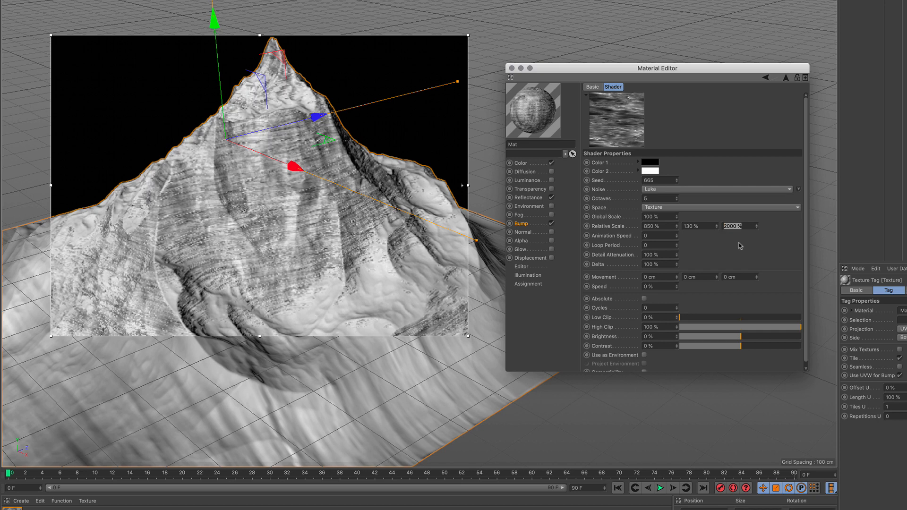
{"action": "type", "text": "850"}
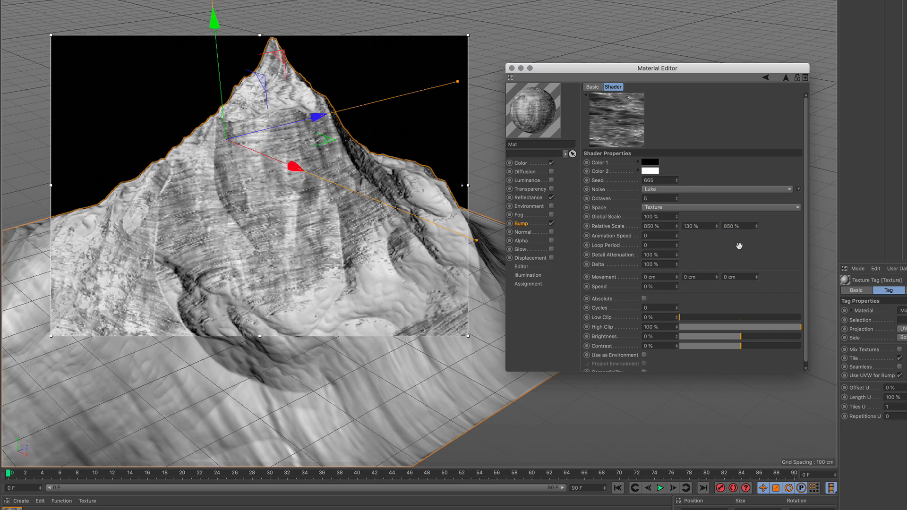
{"action": "key", "text": "Return"}
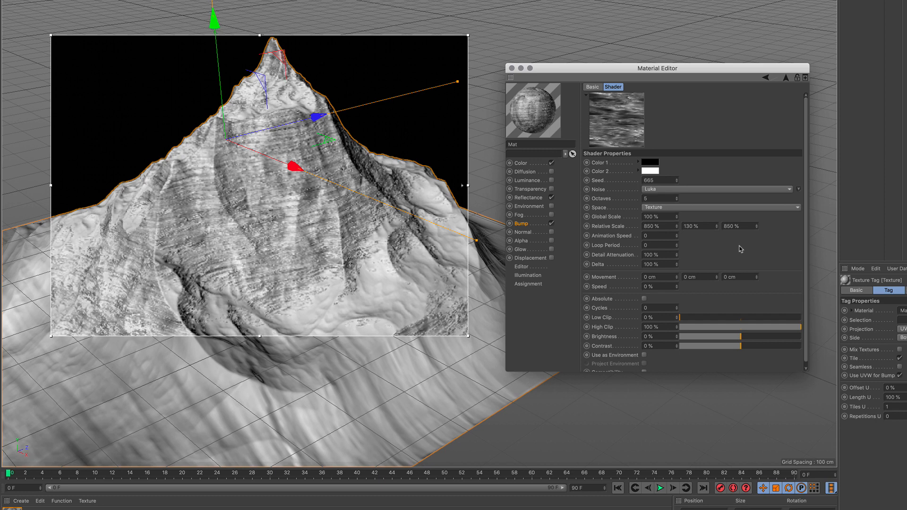
{"action": "left_click", "coordinate": [785, 78]}
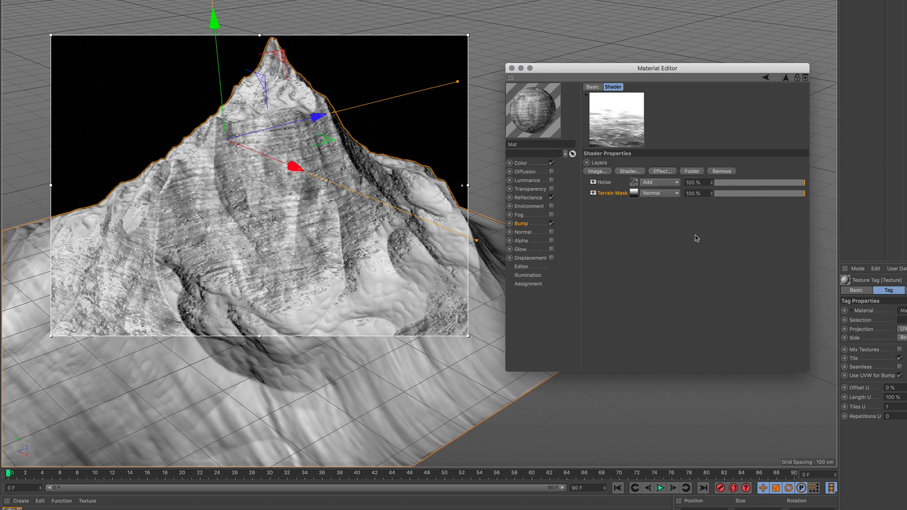
{"action": "left_click", "coordinate": [522, 164]}
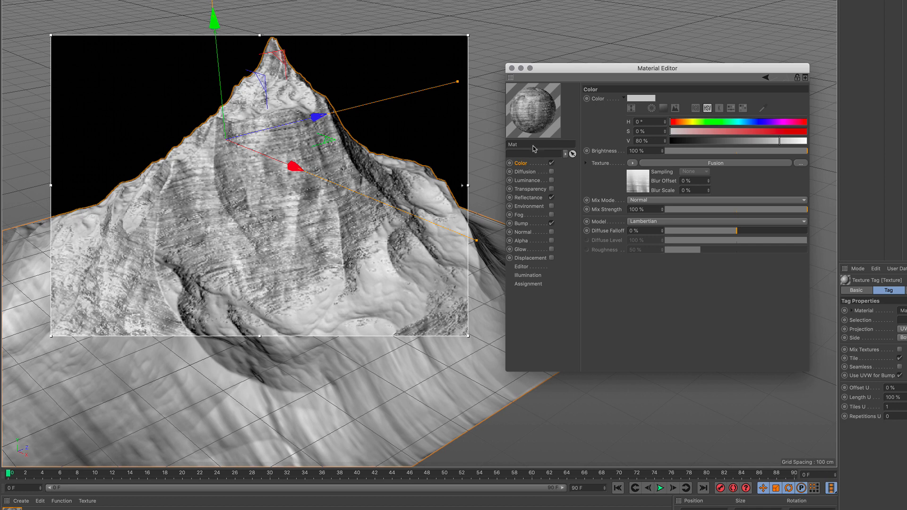
{"action": "left_click", "coordinate": [511, 69]}
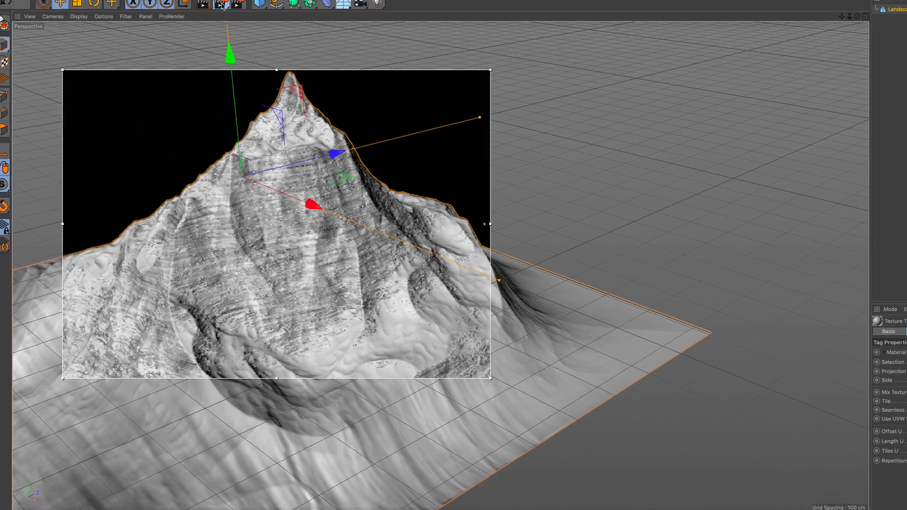
- Render the mountain to the Picture Viewer and examine its rock and slope detail up close
{"action": "left_click", "coordinate": [231, 22]}
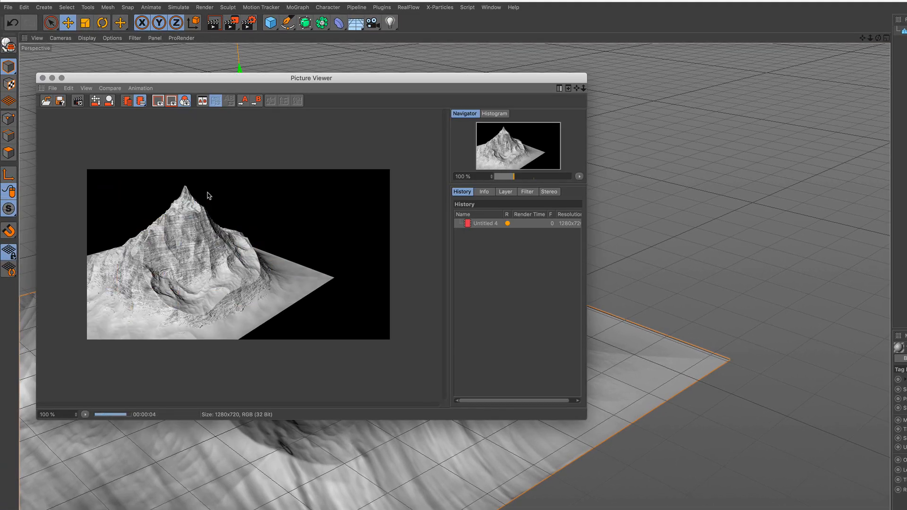
{"action": "scroll", "coordinate": [194, 271], "scroll_direction": "up", "scroll_amount": 10}
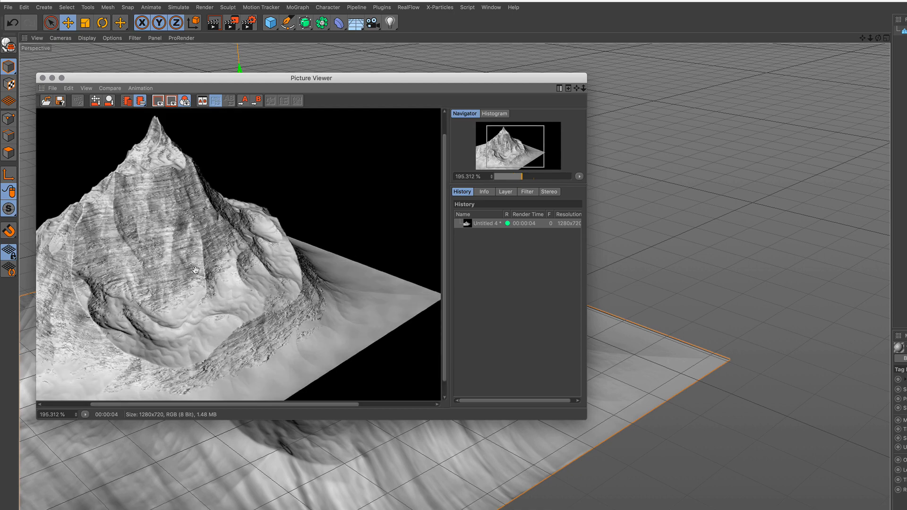
{"action": "scroll", "coordinate": [195, 270], "scroll_direction": "up", "scroll_amount": 3}
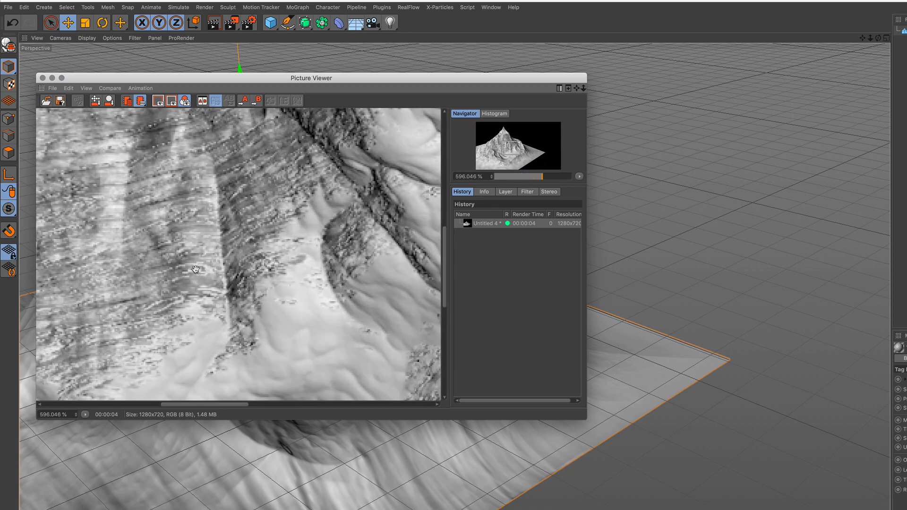
{"action": "scroll", "coordinate": [195, 269], "scroll_direction": "down", "scroll_amount": 8}
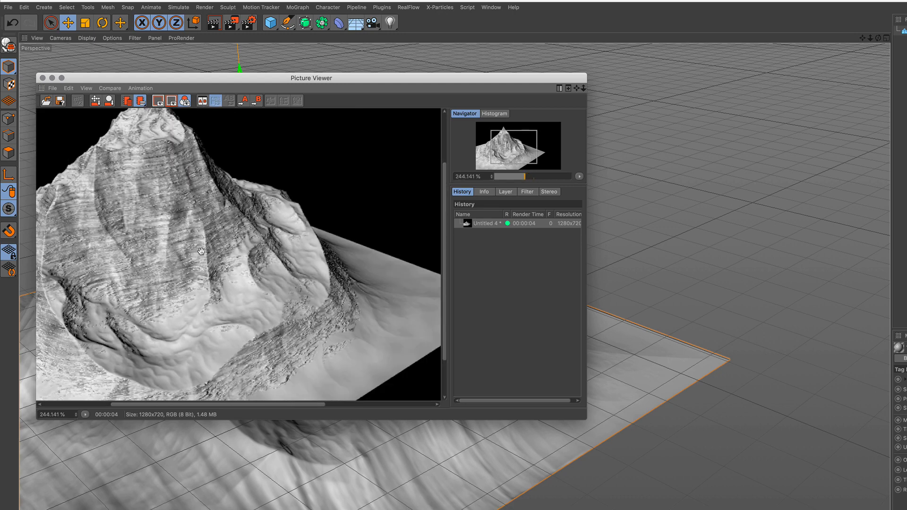
{"action": "scroll", "coordinate": [97, 110], "scroll_direction": "down", "scroll_amount": 3}
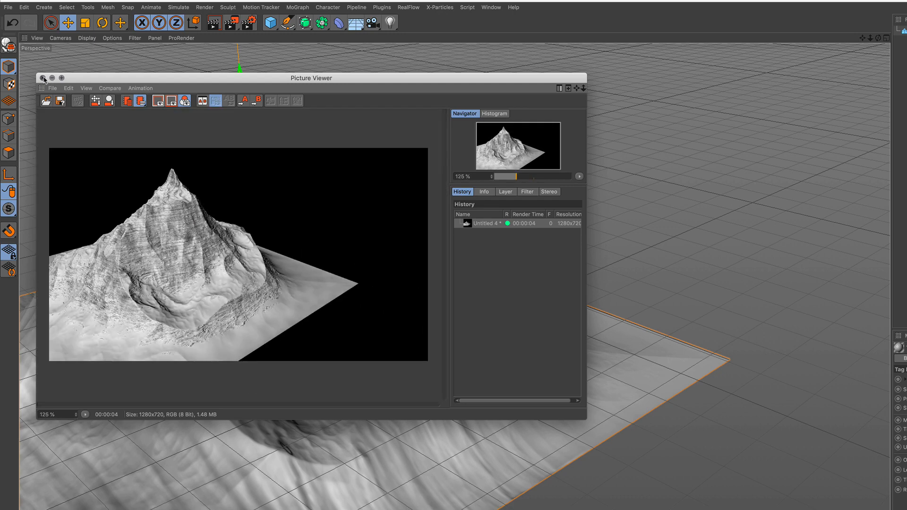
{"action": "left_click", "coordinate": [42, 78]}
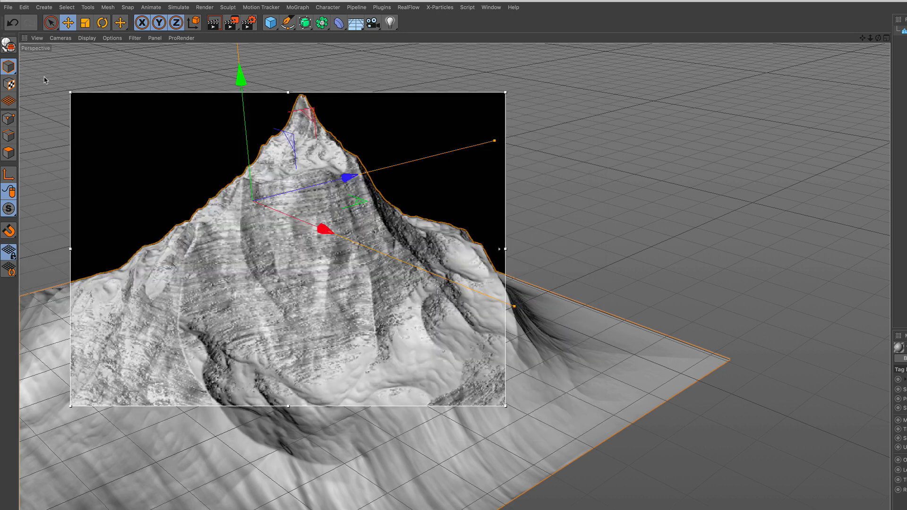
- Turn off the Interactive Render Region in the perspective view and frame the whole mountain
{"action": "left_click", "coordinate": [231, 24]}
{"action": "left_click", "coordinate": [286, 240]}
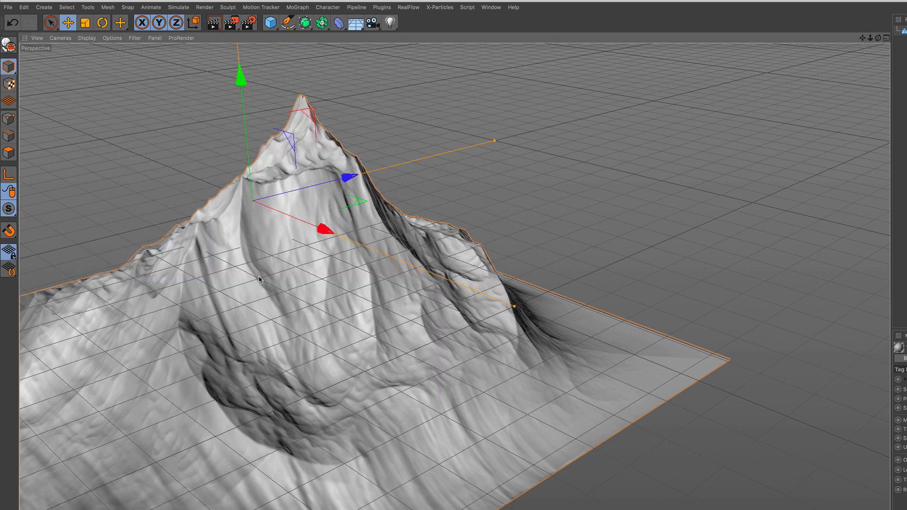
{"action": "middle_click_drag", "start_coordinate": [260, 276], "coordinate": [434, 228], "text": "alt"}
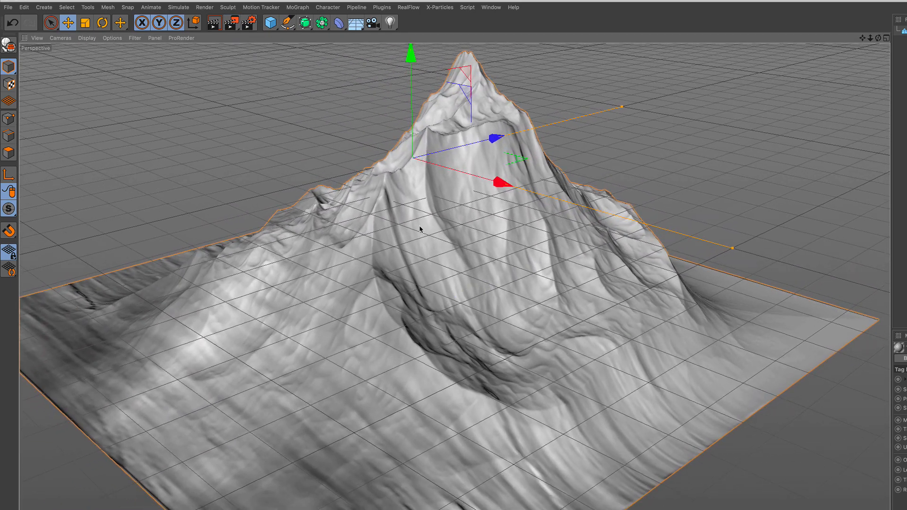
- Add the Ambient Occlusion effect to the render settings with its Contrast at 40 %
{"action": "left_click", "coordinate": [249, 22]}
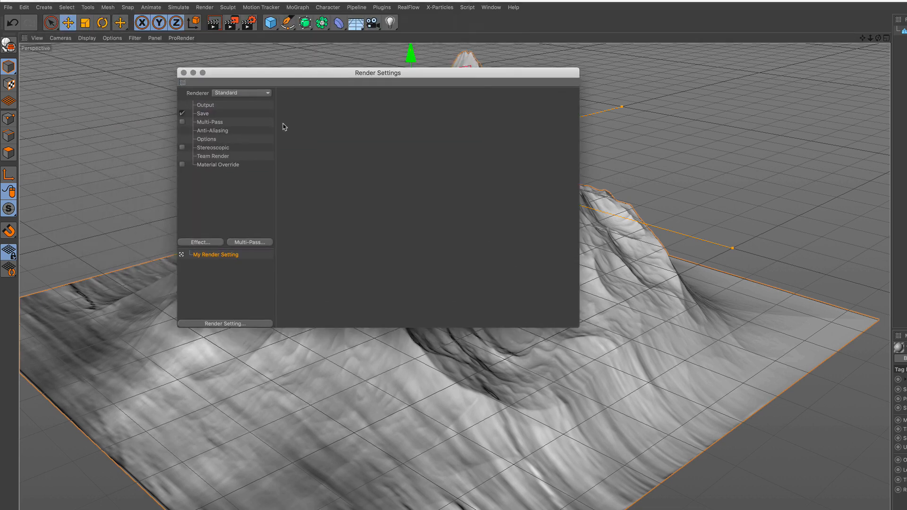
{"action": "left_click", "coordinate": [208, 242]}
{"action": "left_click", "coordinate": [270, 303]}
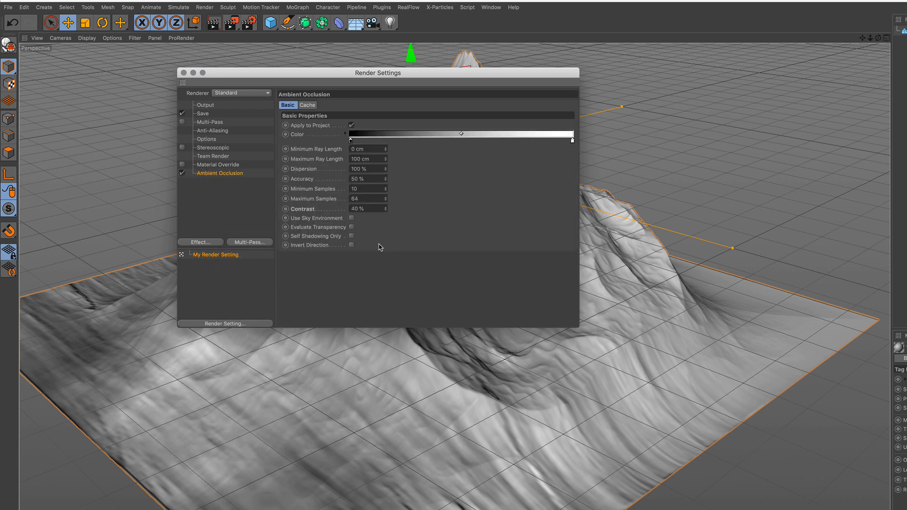
- Switch the renderer to Physical, open its sampling options and close the render settings
{"action": "left_click", "coordinate": [253, 93]}
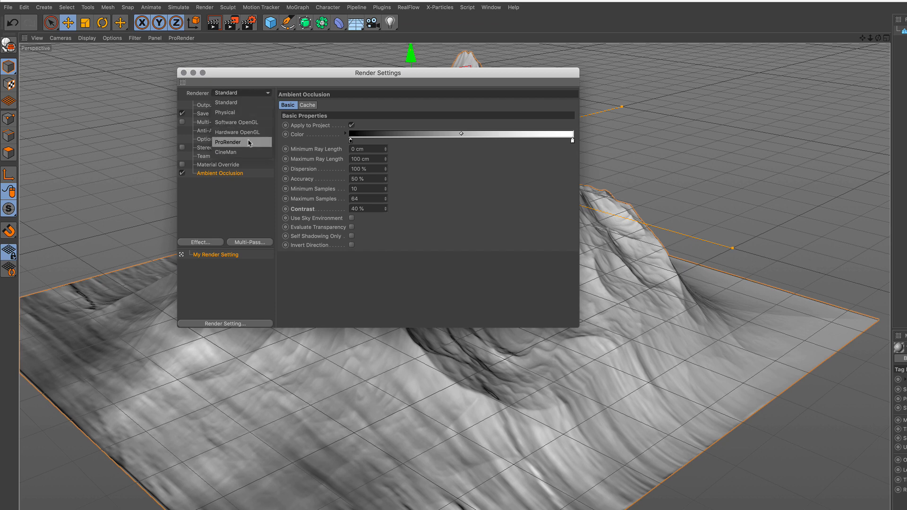
{"action": "left_click", "coordinate": [249, 114]}
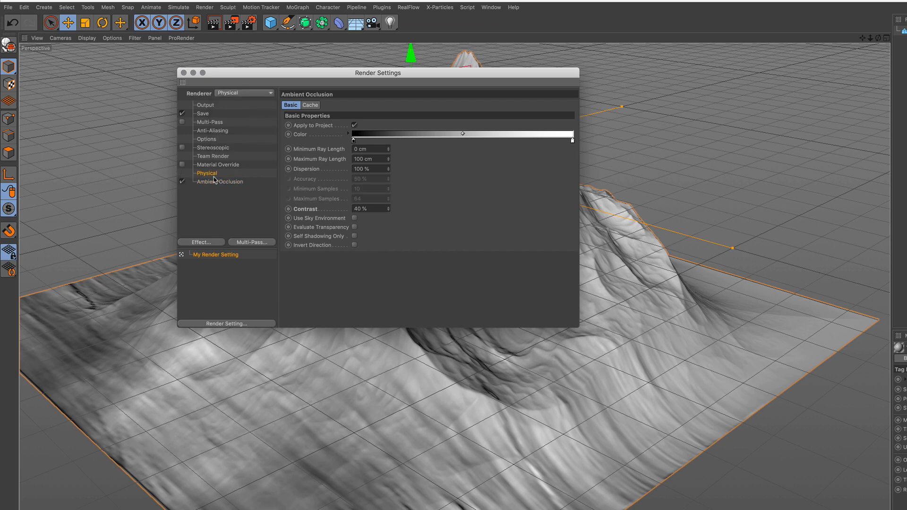
{"action": "left_click", "coordinate": [213, 176]}
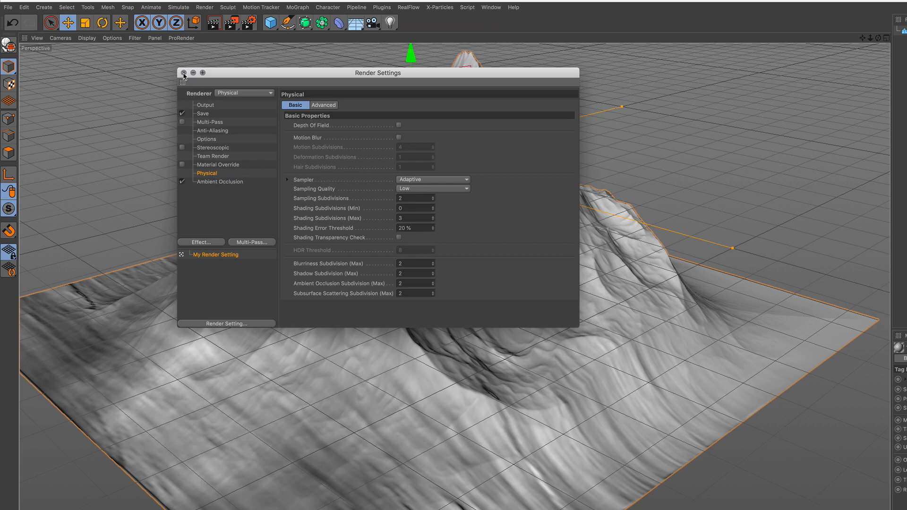
{"action": "left_click", "coordinate": [184, 73]}
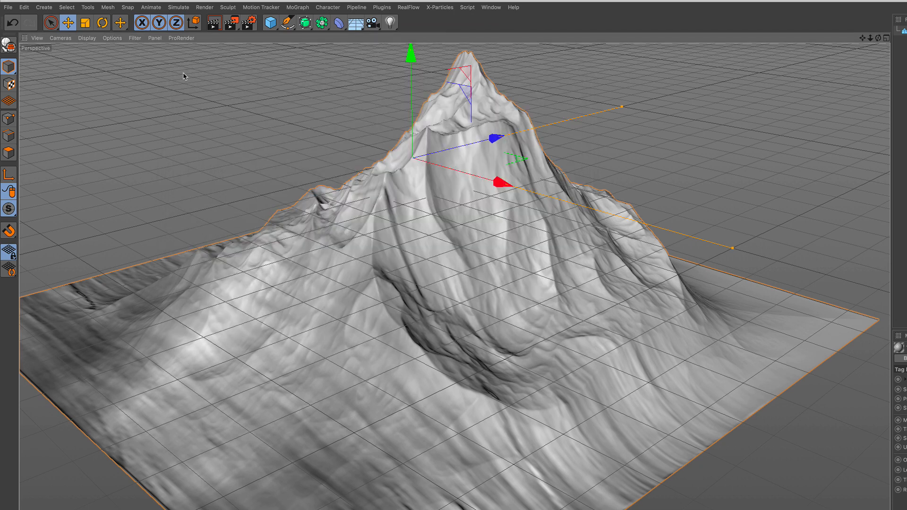
- Add a Floor object and lower it to the base of the mountain
{"action": "left_click", "coordinate": [355, 23]}
{"action": "left_click", "coordinate": [398, 44]}
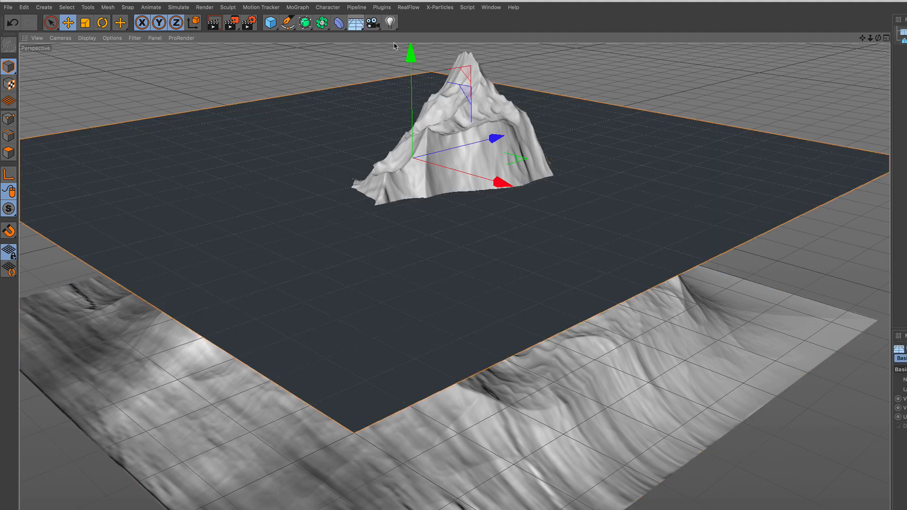
{"action": "left_click_drag", "start_coordinate": [410, 55], "coordinate": [402, 220]}
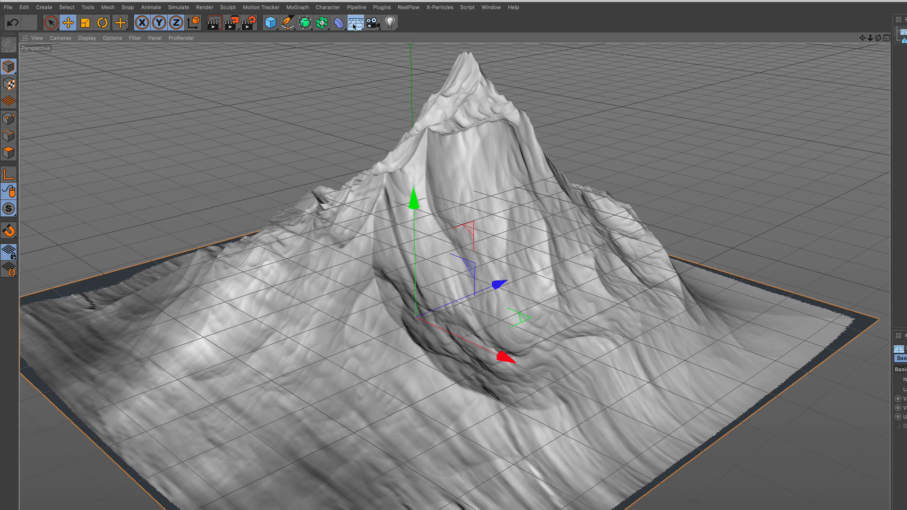
- Add a Physical Sky and rotate it around the vertical axis to a heading of about 87° so the sun lights the front face
{"action": "left_click_drag", "start_coordinate": [355, 24], "coordinate": [431, 40]}
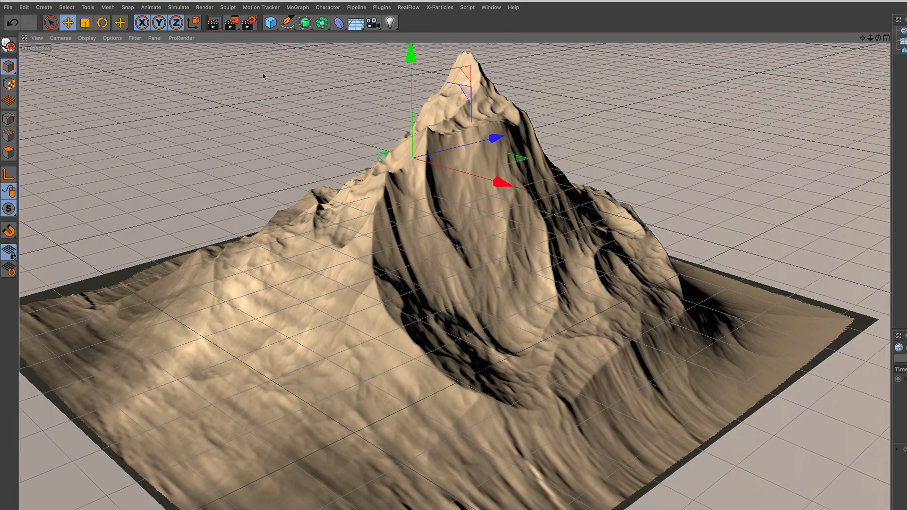
{"action": "left_click", "coordinate": [102, 22]}
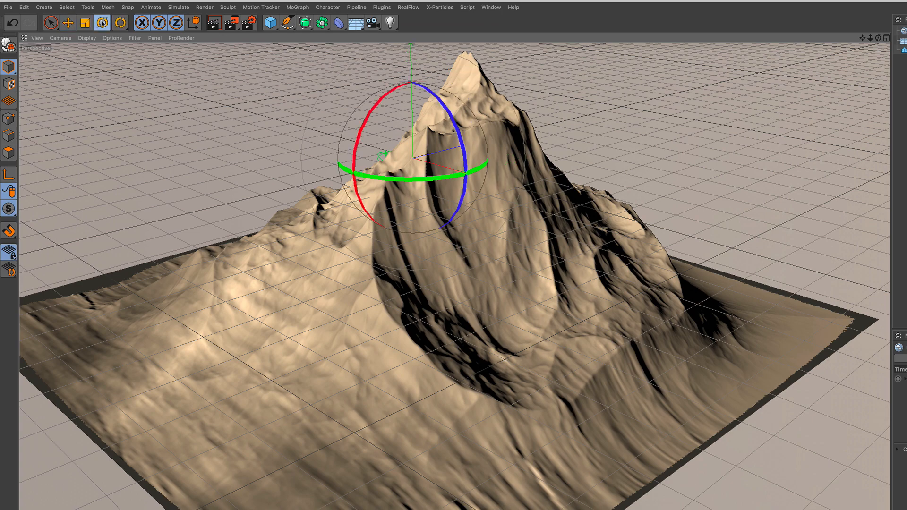
{"action": "left_click_drag", "start_coordinate": [399, 176], "coordinate": [485, 162]}
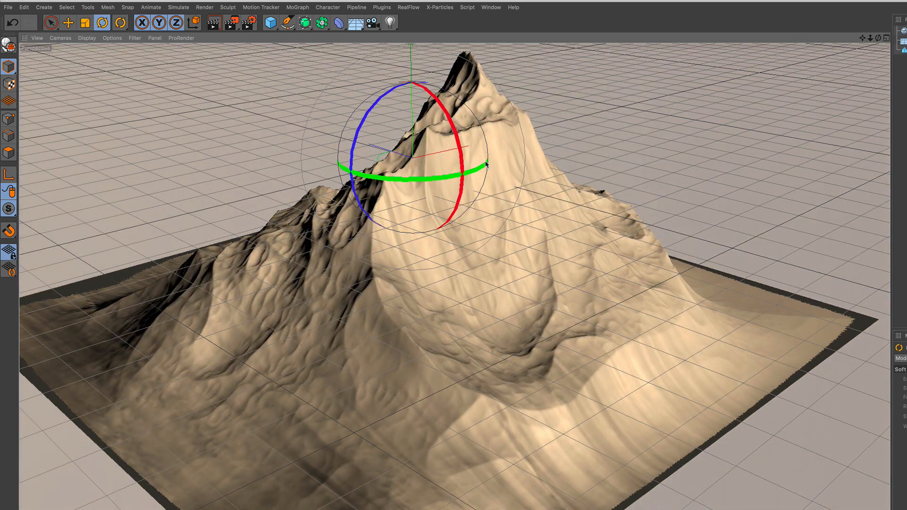
{"action": "left_click", "coordinate": [51, 22]}
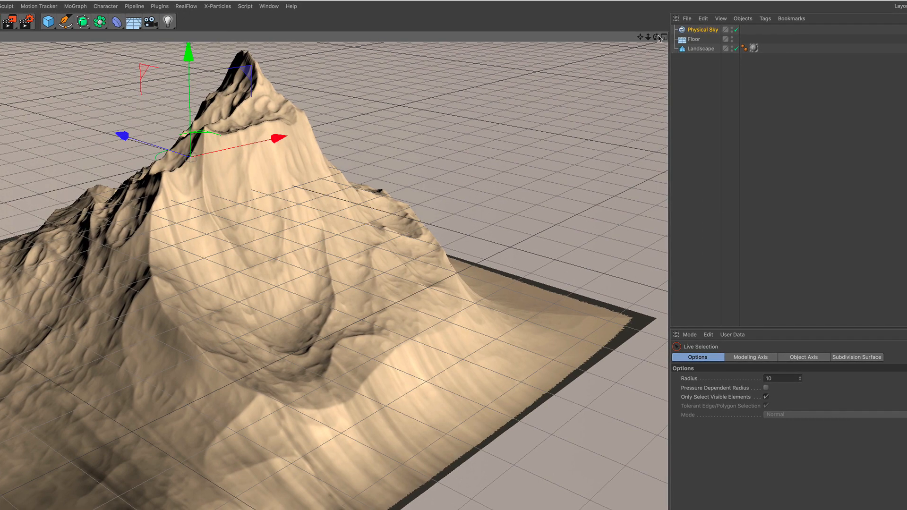
- Set the month in the Physical Sky's Time and Location to July
{"action": "left_click", "coordinate": [702, 30]}
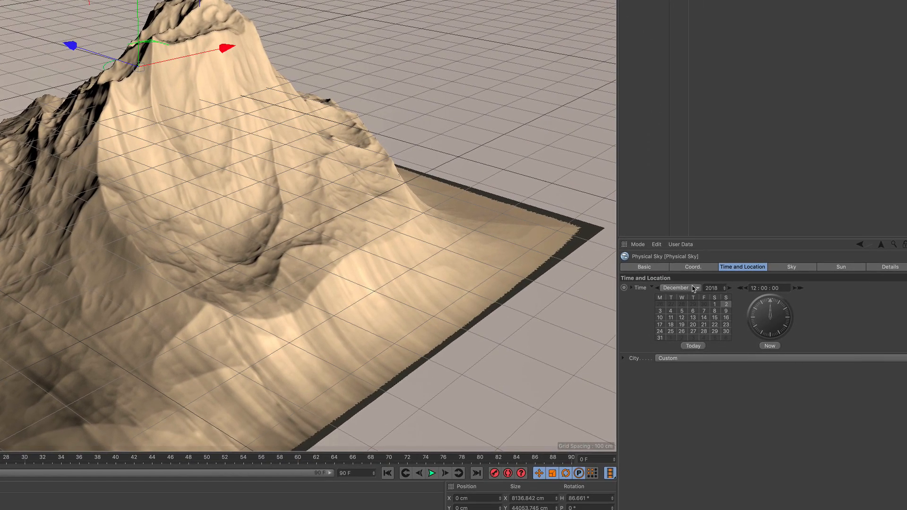
{"action": "left_click", "coordinate": [704, 299]}
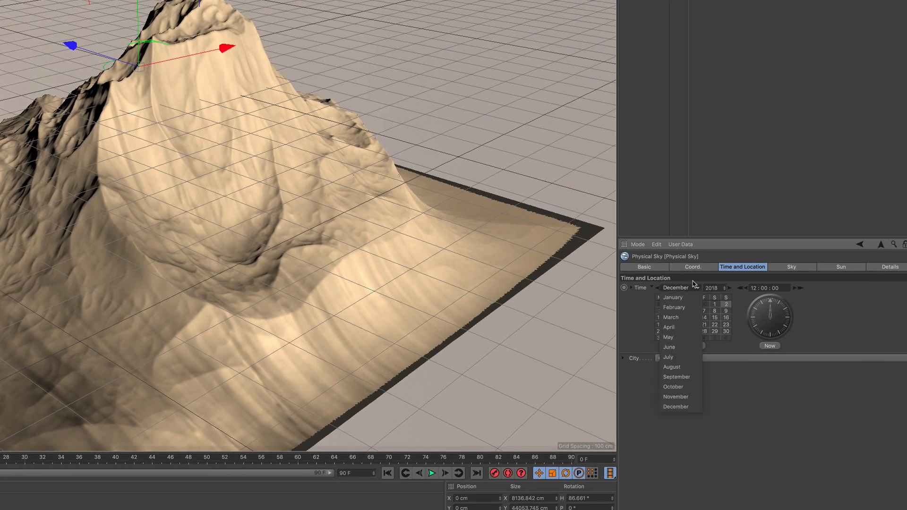
{"action": "left_click", "coordinate": [689, 368]}
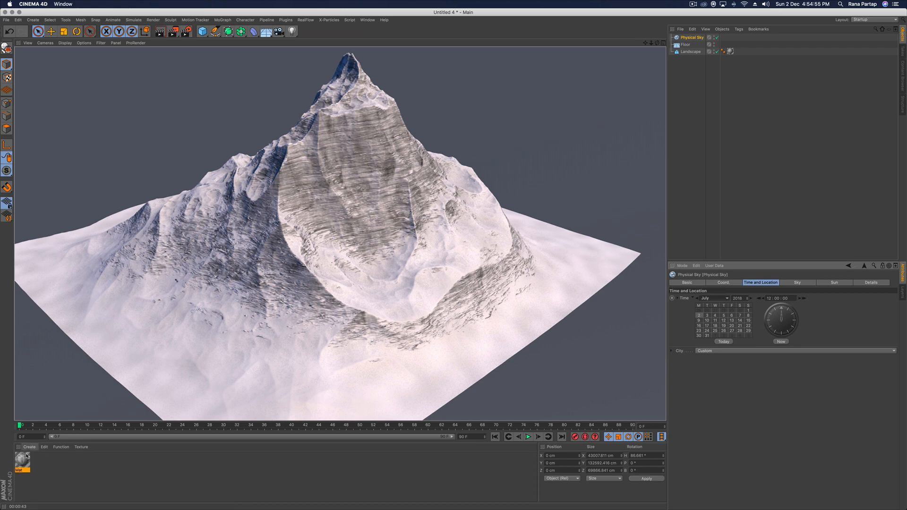
- Apply the mountain's material to the Floor object and render the perspective view
{"action": "left_click_drag", "start_coordinate": [24, 459], "coordinate": [63, 404]}
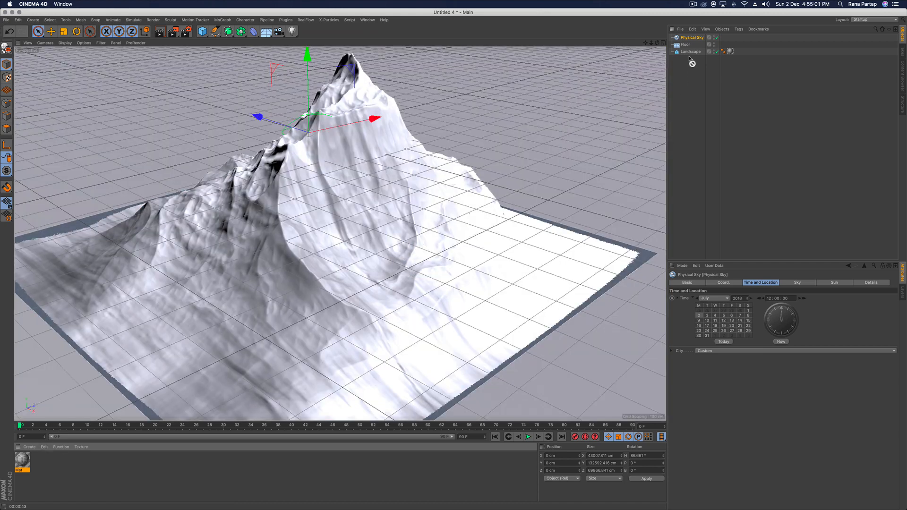
{"action": "left_click_drag", "start_coordinate": [688, 46], "coordinate": [687, 45]}
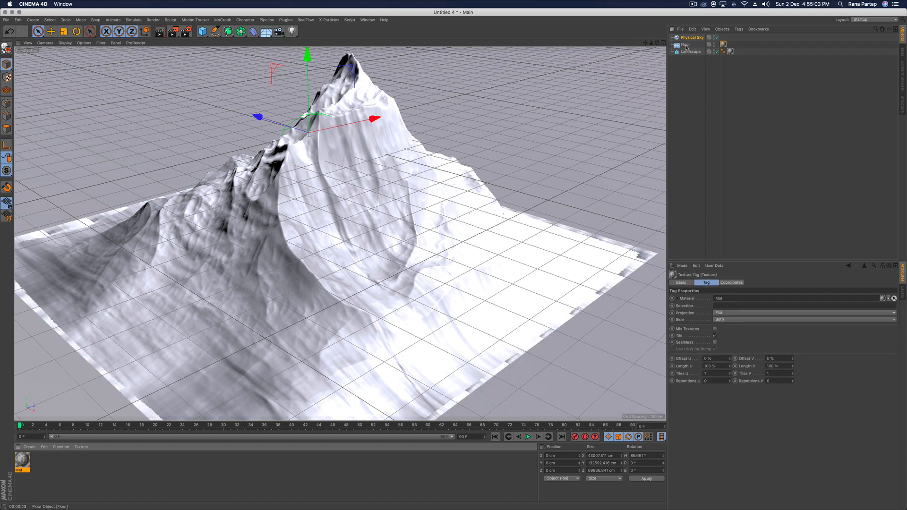
{"action": "left_click", "coordinate": [159, 31]}
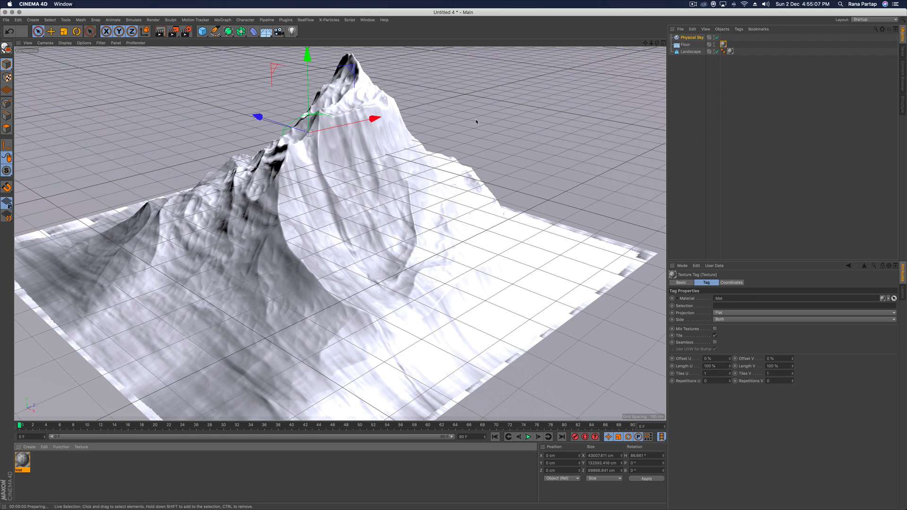